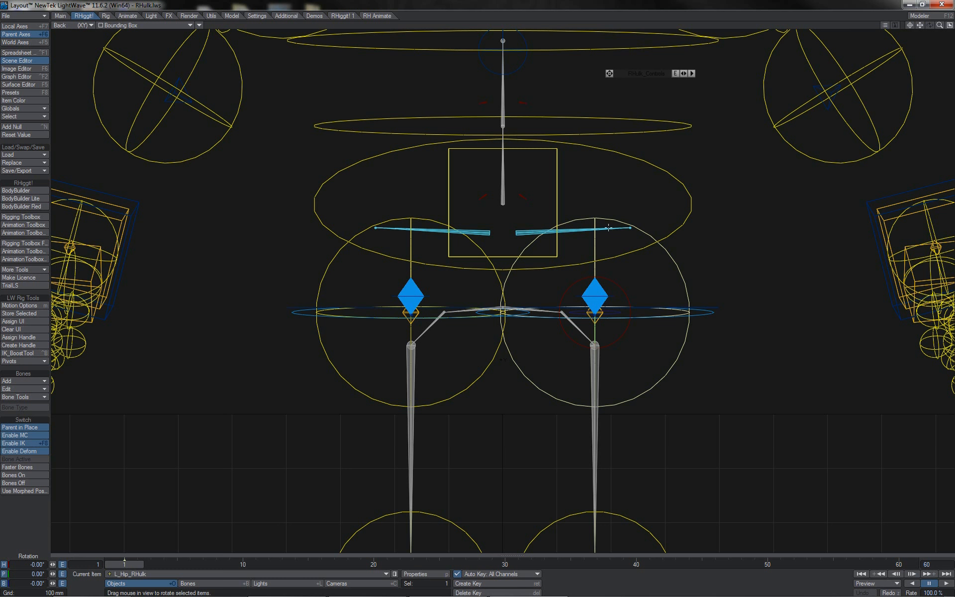
# Step: Test-rotate the hips root control about 11° in heading and then the first spine control, undoing each rotation
pyautogui.click(565, 247)
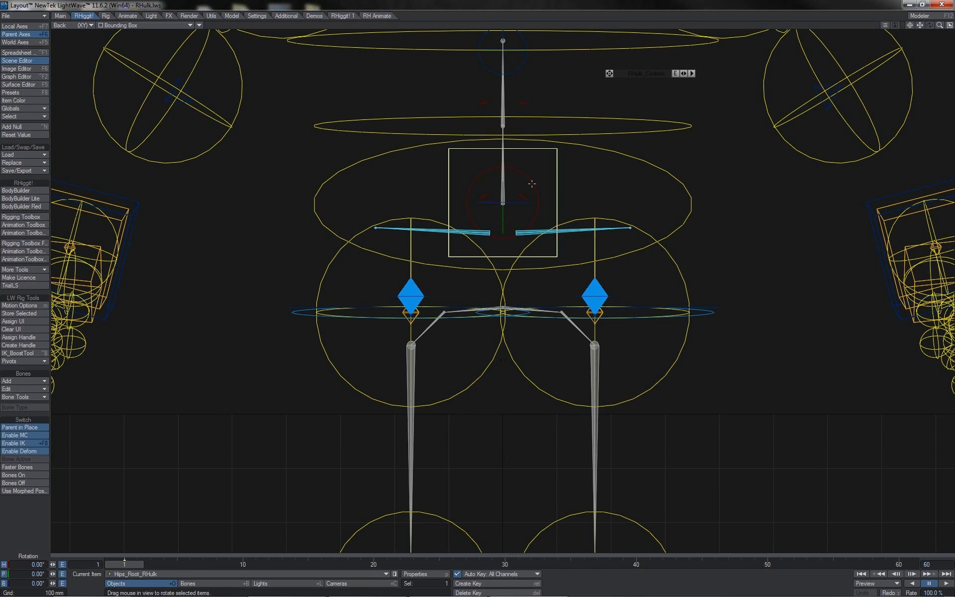
pyautogui.moveTo(532, 184)
pyautogui.mouseDown()
pyautogui.moveTo(490, 184)
pyautogui.moveTo(531, 183)
pyautogui.mouseUp()
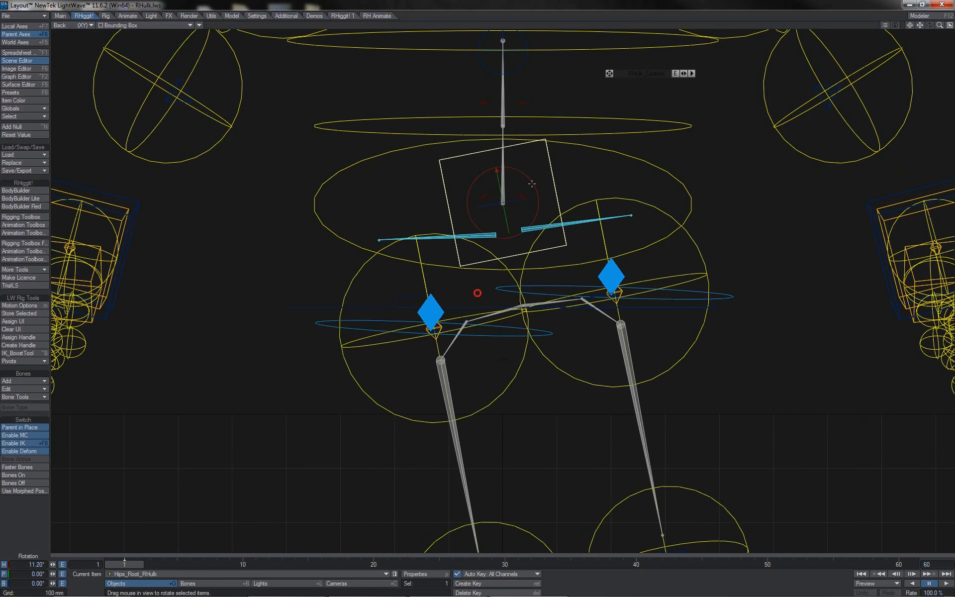
pyautogui.hotkey('ctrl', 'z')
pyautogui.click(605, 160)
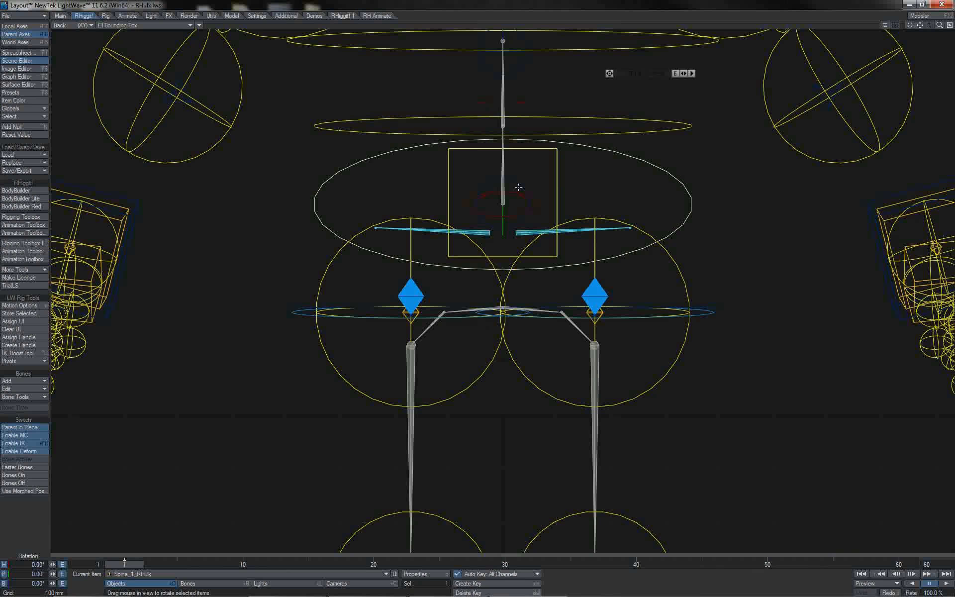
pyautogui.moveTo(518, 188)
pyautogui.mouseDown(button='right')
pyautogui.moveTo(488, 187)
pyautogui.moveTo(537, 187)
pyautogui.mouseUp(button='right')
pyautogui.hotkey('ctrl', 'z')
# Step: Test-rotate the left hip control about -61° in heading and undo the rotation
pyautogui.click(667, 249)
pyautogui.moveTo(624, 291)
pyautogui.mouseDown()
pyautogui.moveTo(581, 291)
pyautogui.moveTo(645, 291)
pyautogui.moveTo(570, 290)
pyautogui.moveTo(623, 291)
pyautogui.mouseUp()
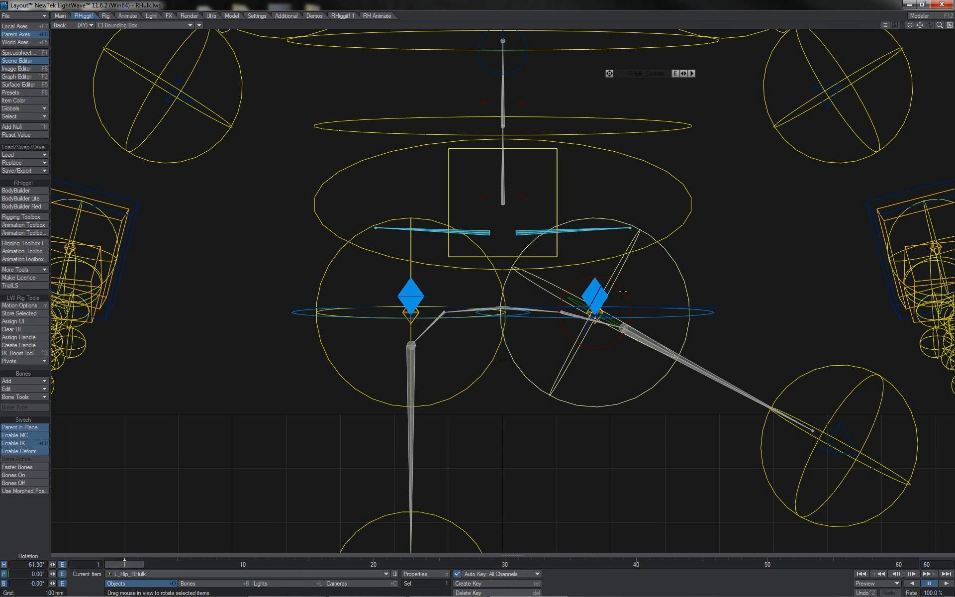
pyautogui.hotkey('ctrl', 'z')
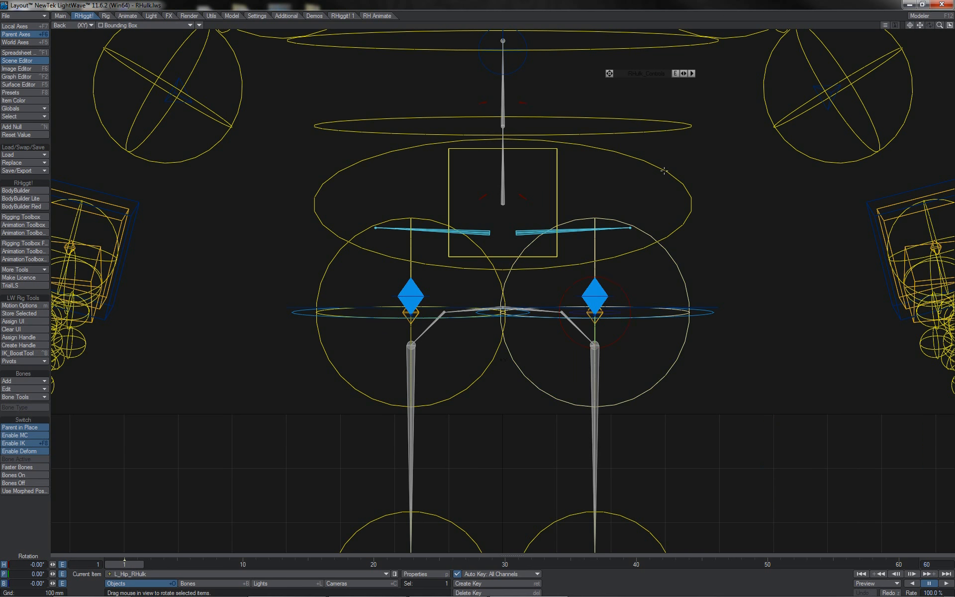
# Step: Test-rotate the hips root control about 7° in heading and undo the rotation
pyautogui.click(538, 218)
pyautogui.moveTo(520, 183)
pyautogui.mouseDown()
pyautogui.moveTo(533, 184)
pyautogui.moveTo(496, 184)
pyautogui.moveTo(535, 185)
pyautogui.moveTo(508, 184)
pyautogui.moveTo(527, 179)
pyautogui.mouseUp()
pyautogui.hotkey('ctrl', 'z')
pyautogui.click(528, 148)
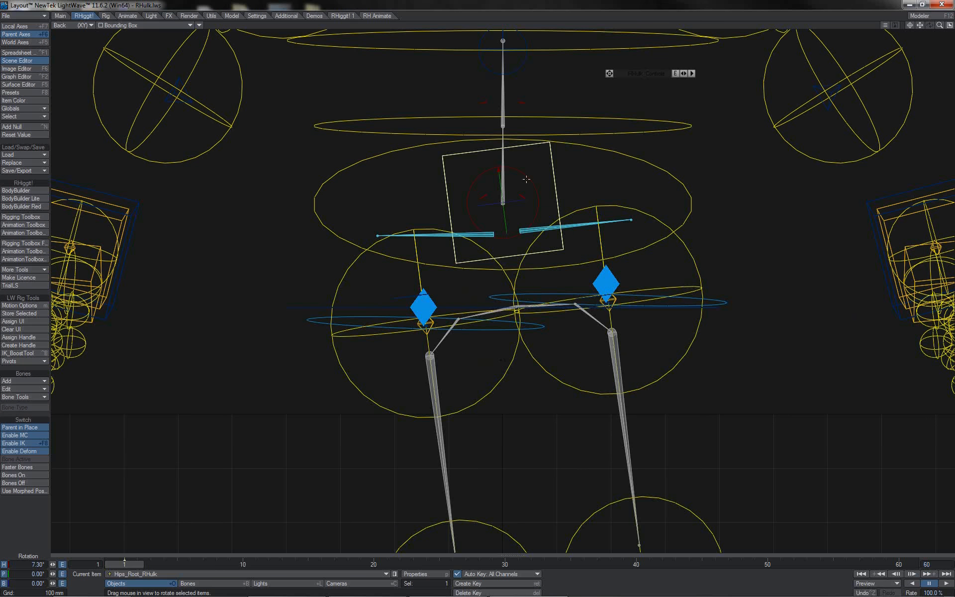
pyautogui.hotkey('ctrl', 'z')
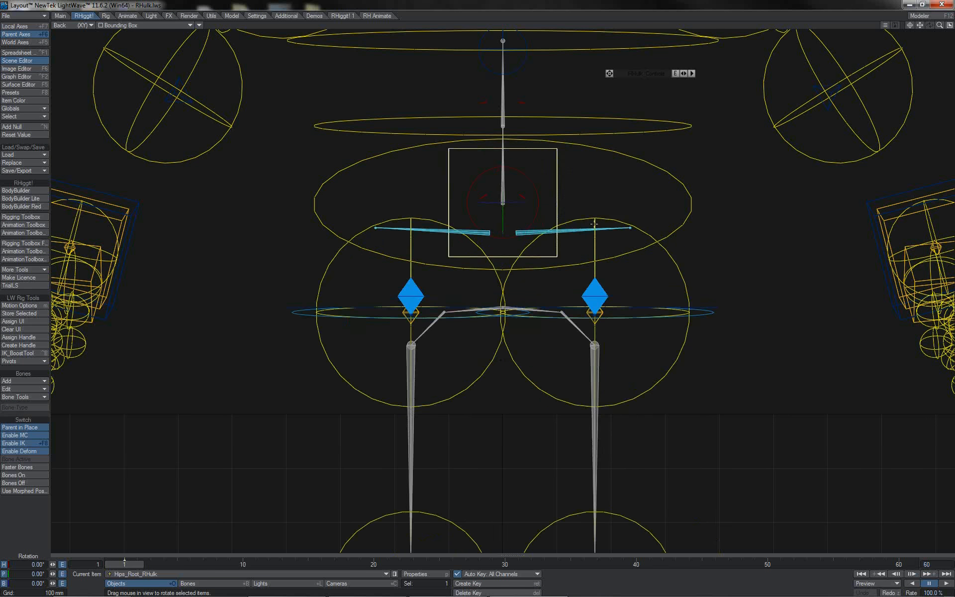
# Step: In the Right view, set the rest length of the L_BOOTY_RHulk bone to about 396 mm
pyautogui.press('3')
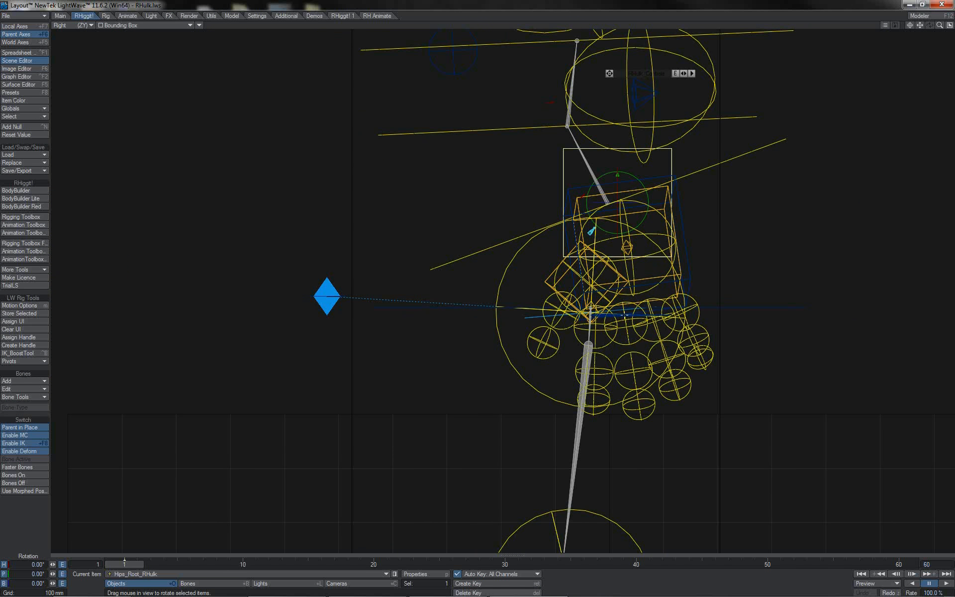
pyautogui.click(623, 316)
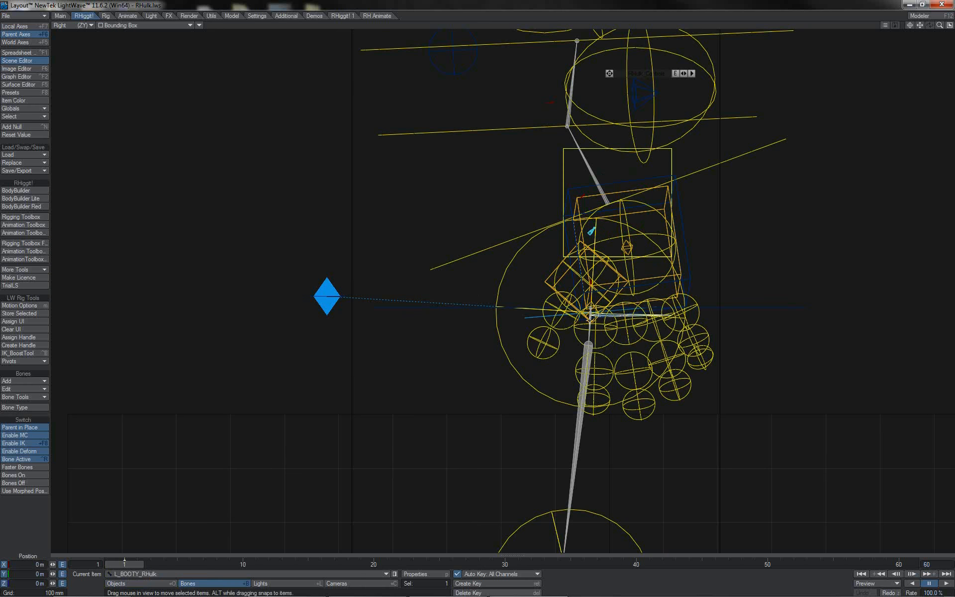
pyautogui.press('p')
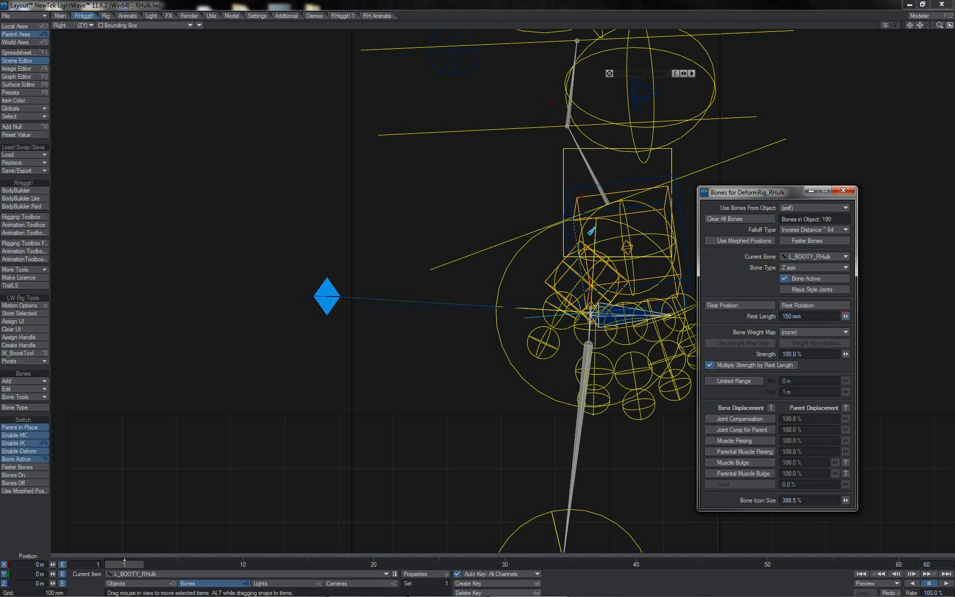
pyautogui.moveTo(845, 315); pyautogui.dragTo(907, 316)
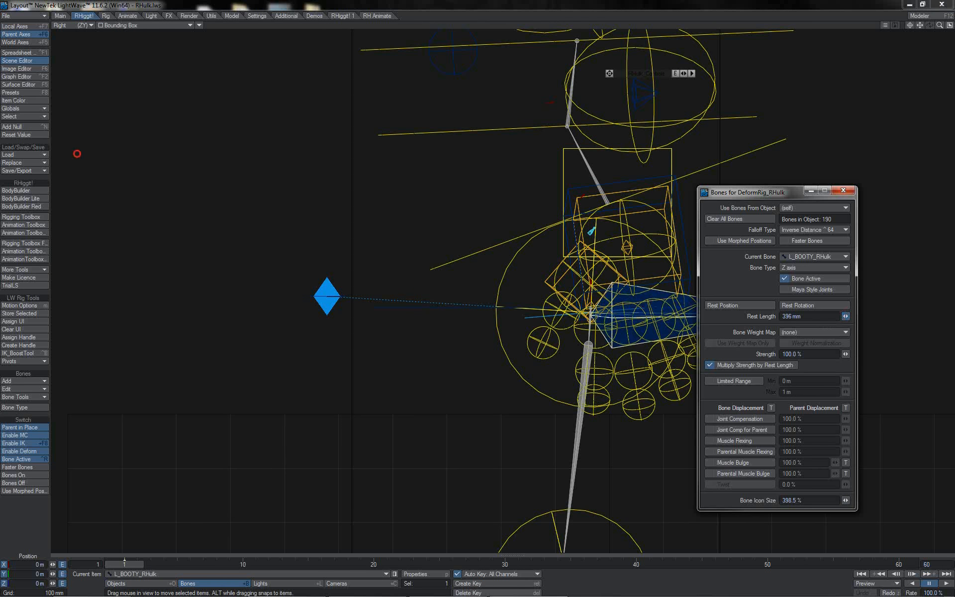
pyautogui.click(846, 191)
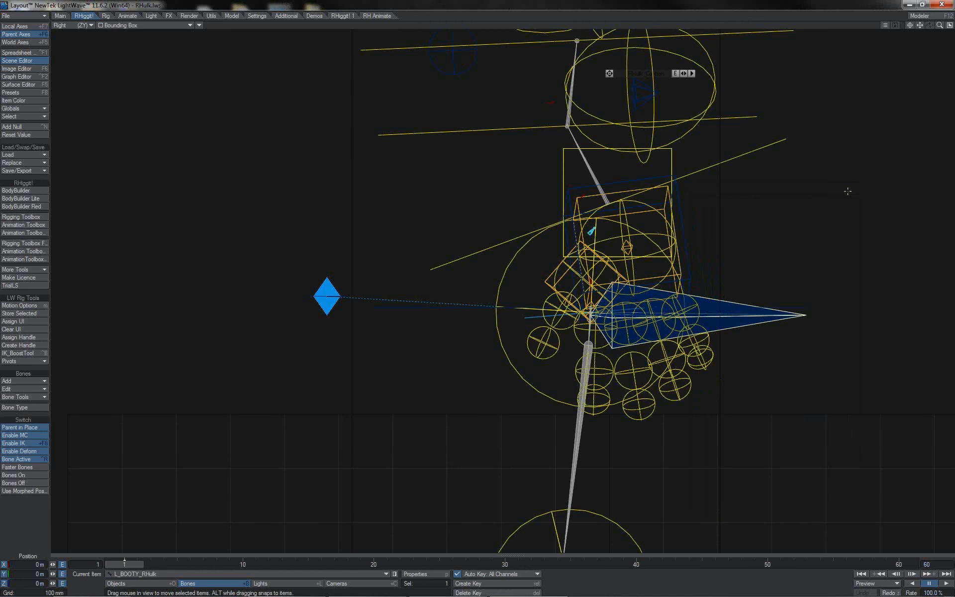
# Step: Examine how the lengthened L_BOOTY_RHulk bone follows by rotating the hips root, undoing that, and rotating the left hip control
pyautogui.click(671, 175)
pyautogui.moveTo(635, 175); pyautogui.dragTo(635, 189)
pyautogui.moveTo(476, 285); pyautogui.dragTo(476, 286)
pyautogui.hotkey('ctrl', 'z')
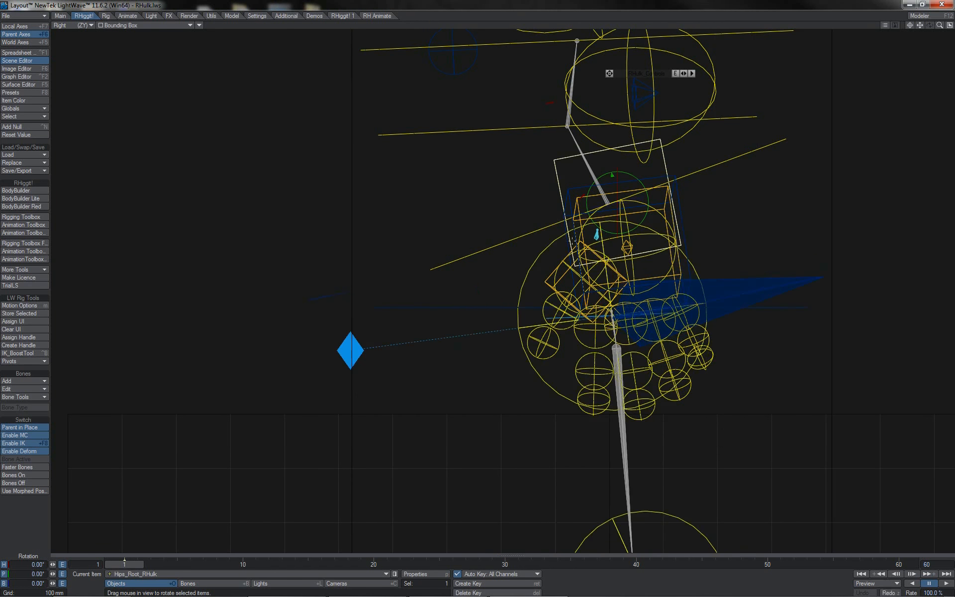
pyautogui.click(523, 253)
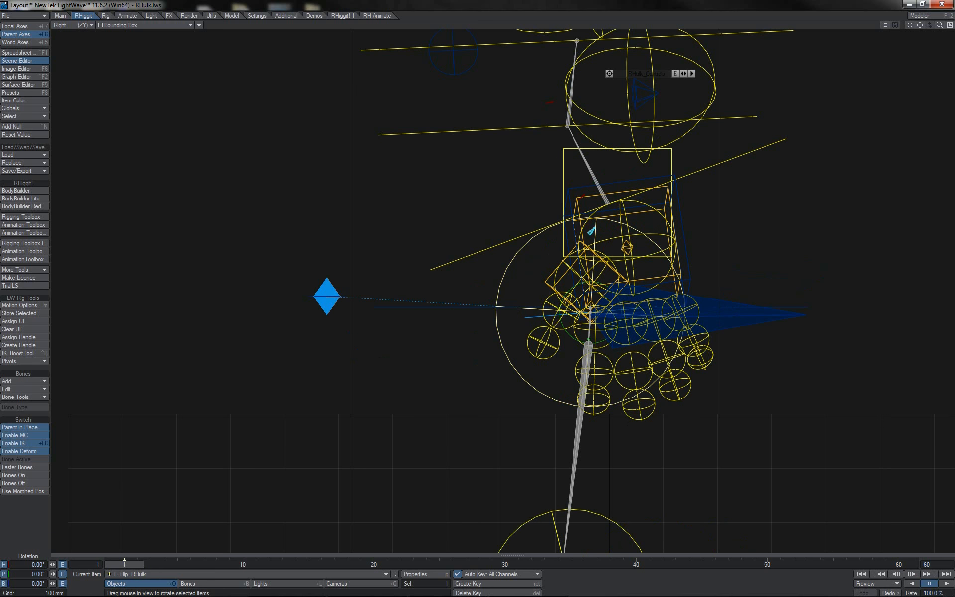
pyautogui.moveTo(589, 280); pyautogui.dragTo(589, 301)
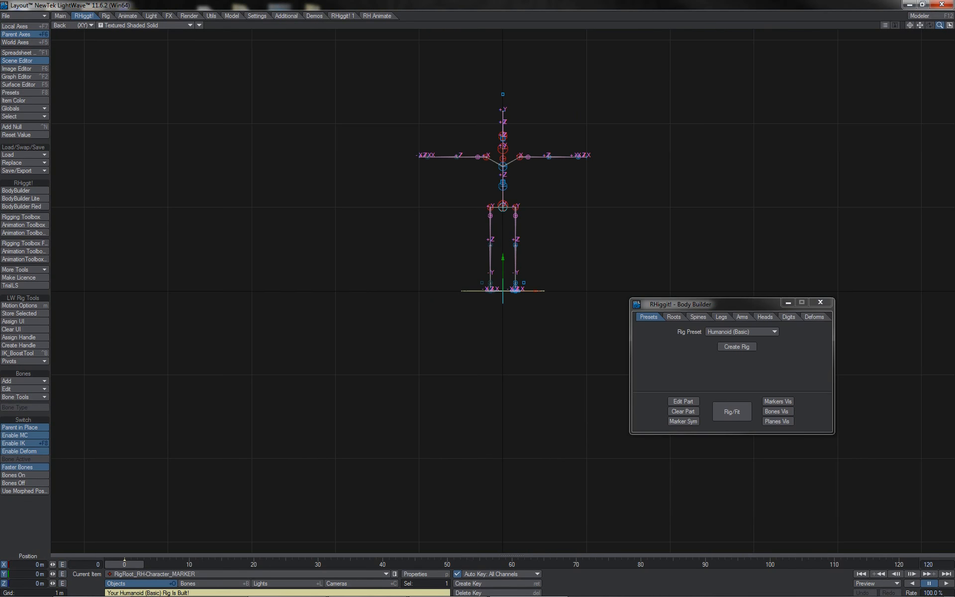
# Step: Switch the Humanoid (Basic) character from fitting mode to the working rig
pyautogui.moveTo(939, 25); pyautogui.dragTo(919, 27)
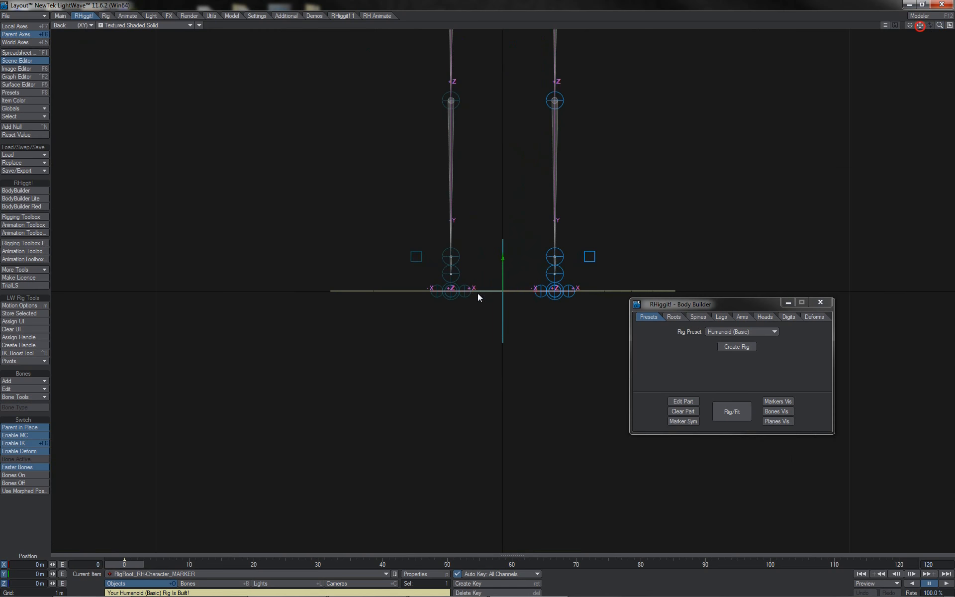
pyautogui.moveTo(478, 297); pyautogui.dragTo(469, 557)
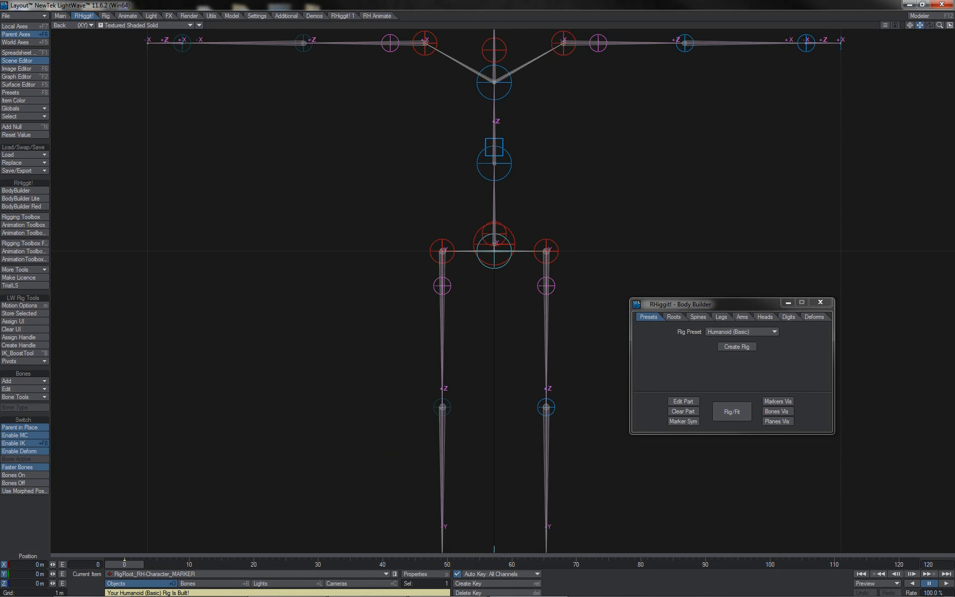
pyautogui.moveTo(940, 25); pyautogui.dragTo(945, 25)
pyautogui.click(733, 412)
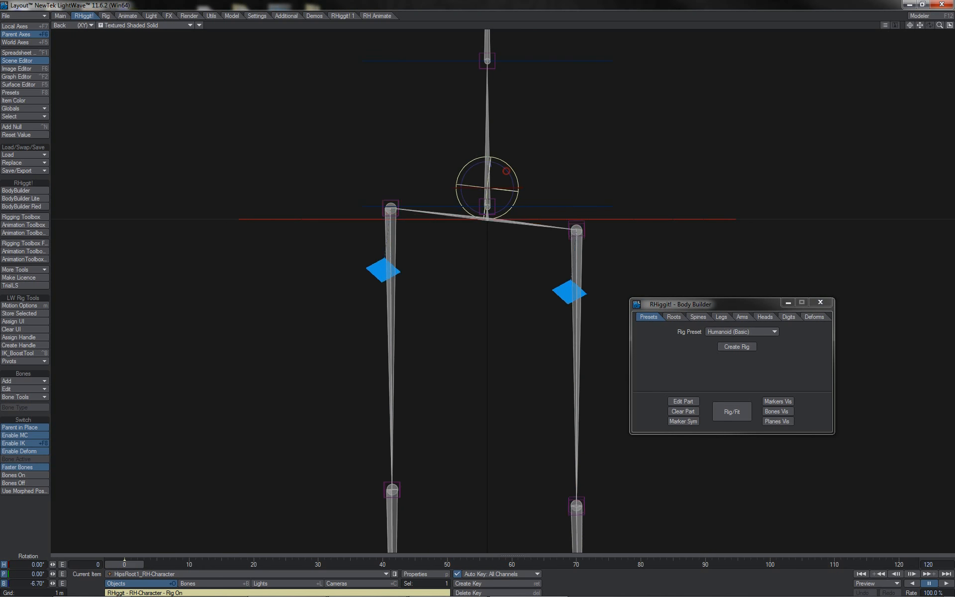
# Step: Test-rotate the hips root control, undo it, and rotate the Spine1-1 control about 18° in heading
pyautogui.moveTo(507, 170)
pyautogui.mouseDown()
pyautogui.moveTo(497, 164)
pyautogui.moveTo(512, 178)
pyautogui.moveTo(495, 163)
pyautogui.moveTo(512, 180)
pyautogui.moveTo(495, 163)
pyautogui.moveTo(517, 186)
pyautogui.mouseUp()
pyautogui.hotkey('ctrl', 'z')
pyautogui.click(535, 207)
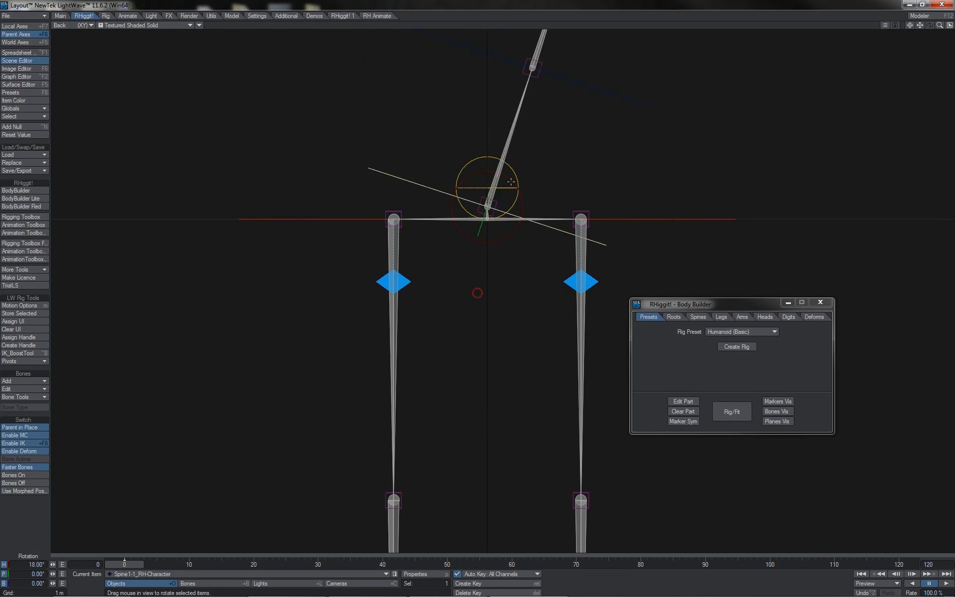
# Step: Hide the markers and planes of the character in fitting mode, leaving only the bones shown
pyautogui.click(771, 401)
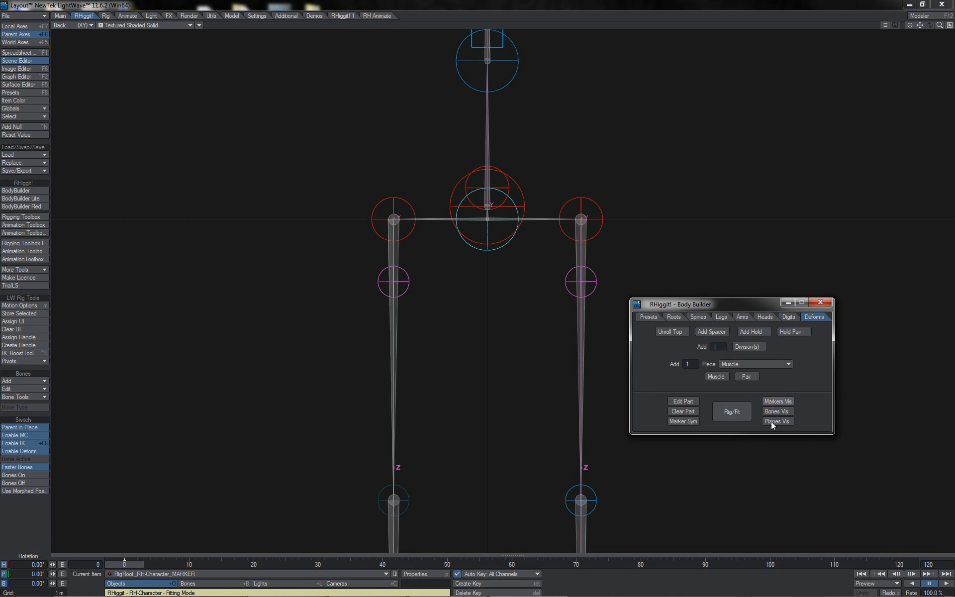
pyautogui.click(771, 422)
pyautogui.click(771, 422)
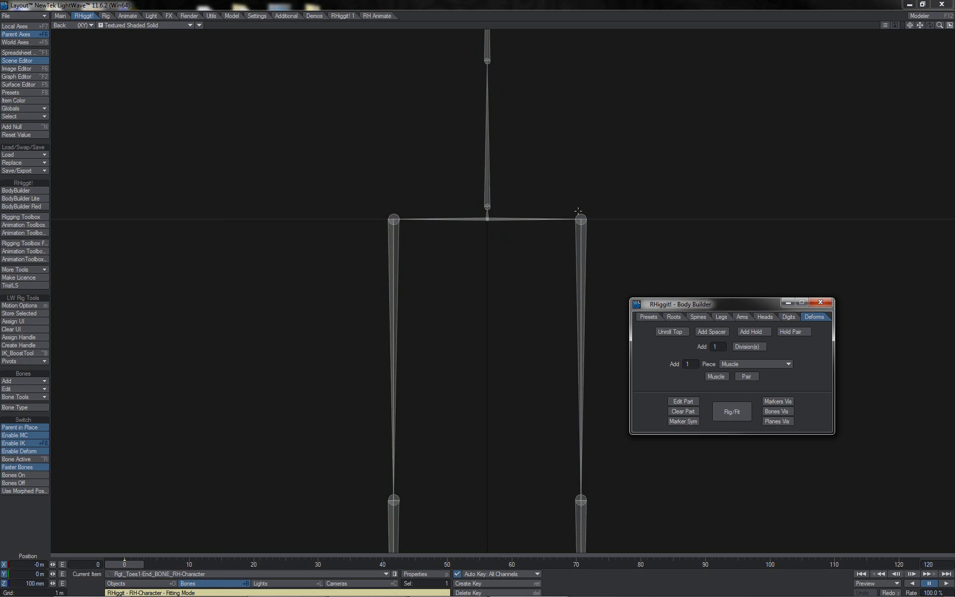
# Step: Add a hold pair using the Spine1-1 bone and the left Hip1 bone
pyautogui.click(490, 208)
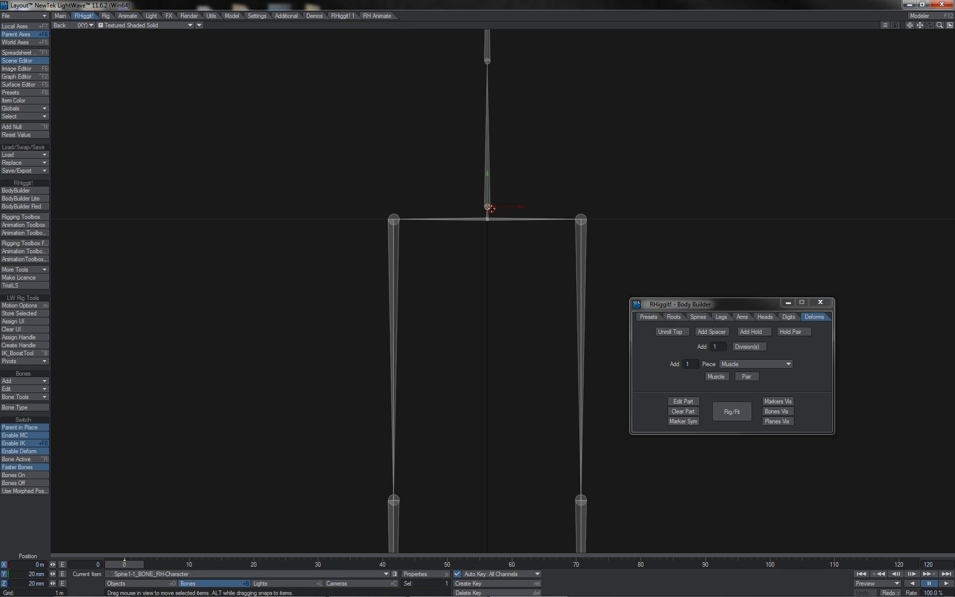
pyautogui.keyDown('shift'); pyautogui.click(581, 211); pyautogui.keyUp('shift')
pyautogui.click(800, 331)
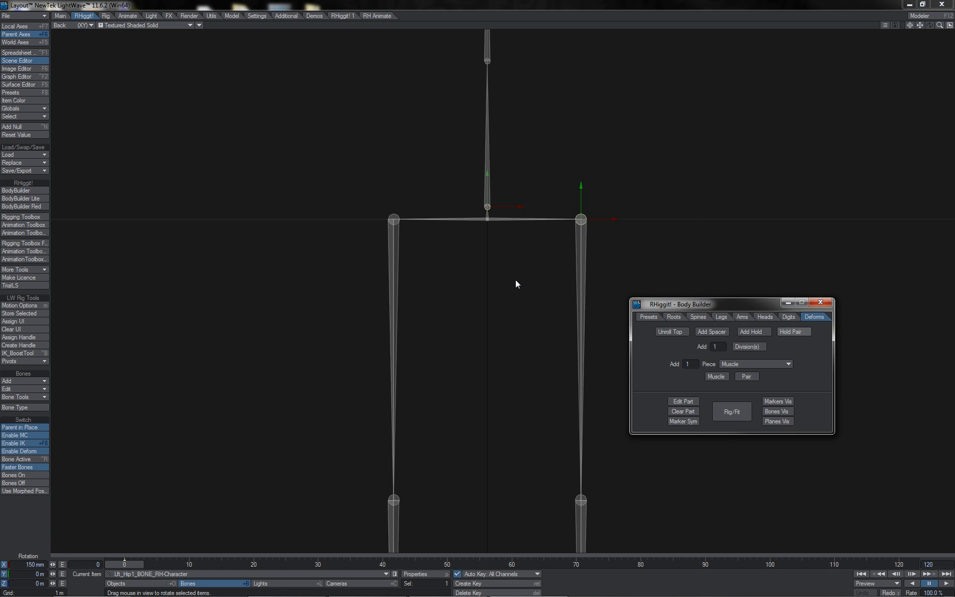
# Step: Move the left hold's end marker above the left hip to about Y 31.8 mm, Z 99.1 mm, and rig the character
pyautogui.press('t')
pyautogui.moveTo(538, 263); pyautogui.dragTo(541, 245)
pyautogui.click(537, 203)
pyautogui.moveTo(537, 203)
pyautogui.mouseDown()
pyautogui.moveTo(559, 203)
pyautogui.moveTo(581, 182)
pyautogui.mouseUp()
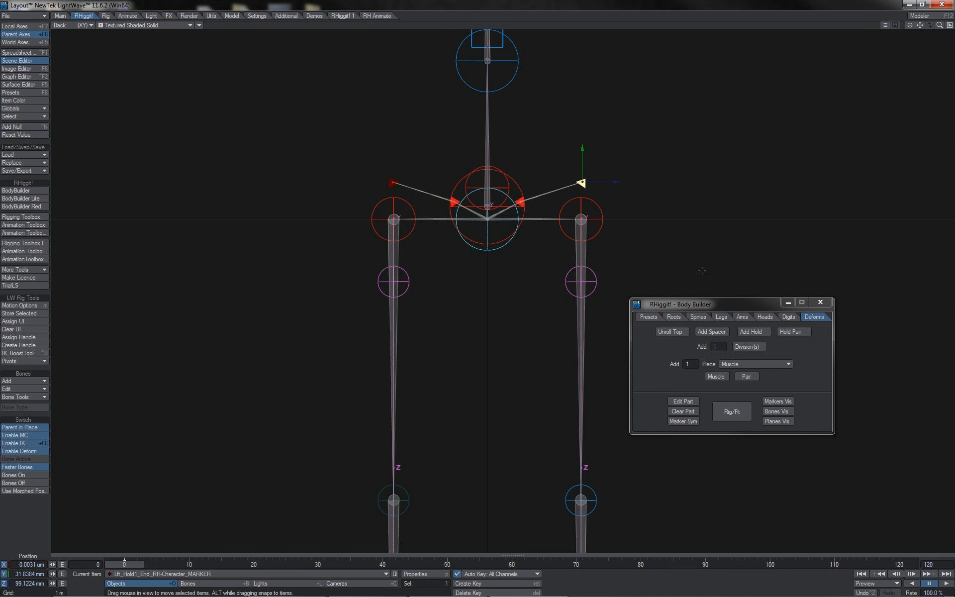
pyautogui.click(736, 414)
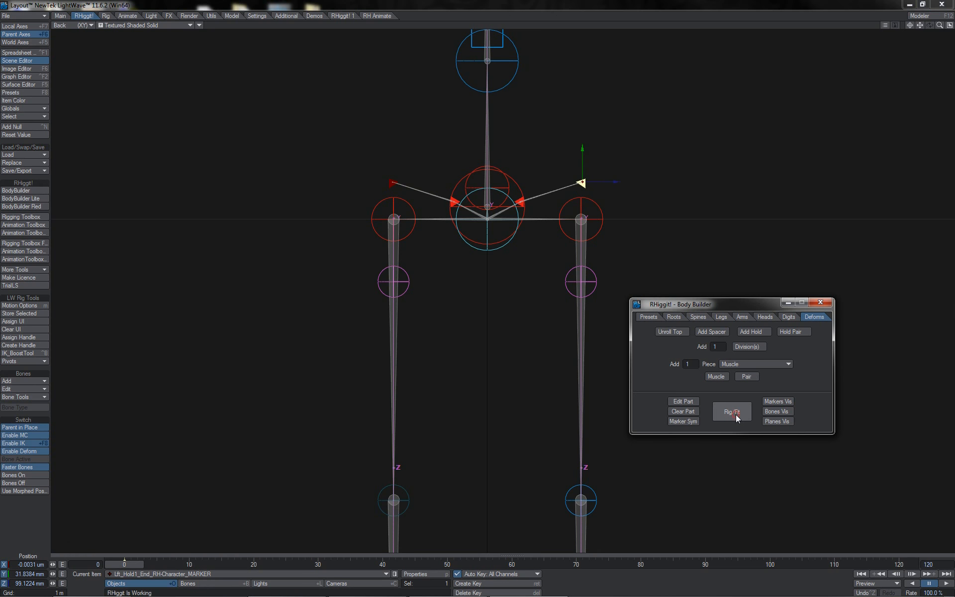
# Step: Test the hold bones by rotating the Spine1-1 control and the hips root control, and undo the rotation
pyautogui.click(540, 207)
pyautogui.press('y')
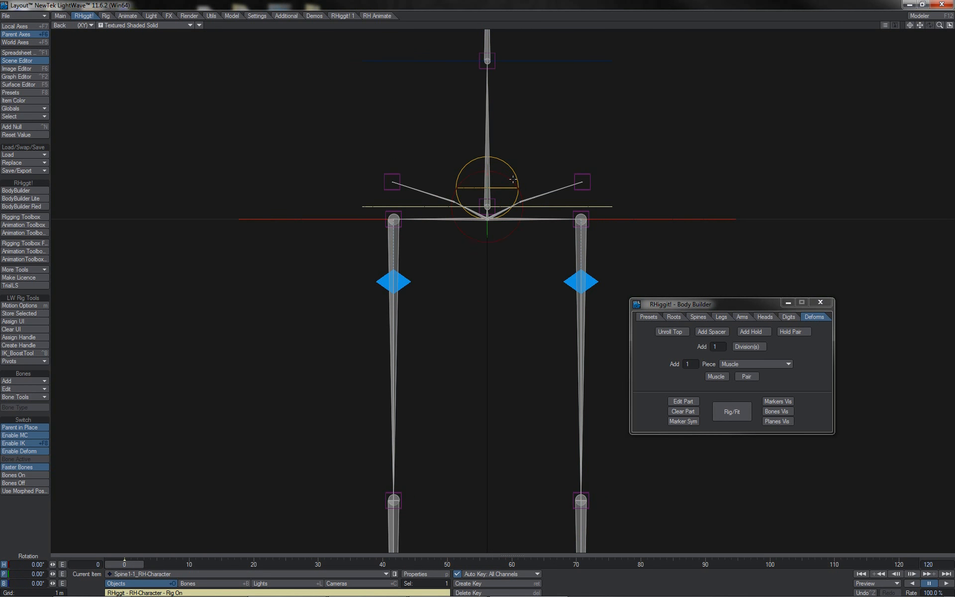
pyautogui.moveTo(513, 179)
pyautogui.mouseDown()
pyautogui.moveTo(552, 182)
pyautogui.moveTo(472, 180)
pyautogui.moveTo(551, 180)
pyautogui.moveTo(499, 179)
pyautogui.moveTo(512, 179)
pyautogui.mouseUp()
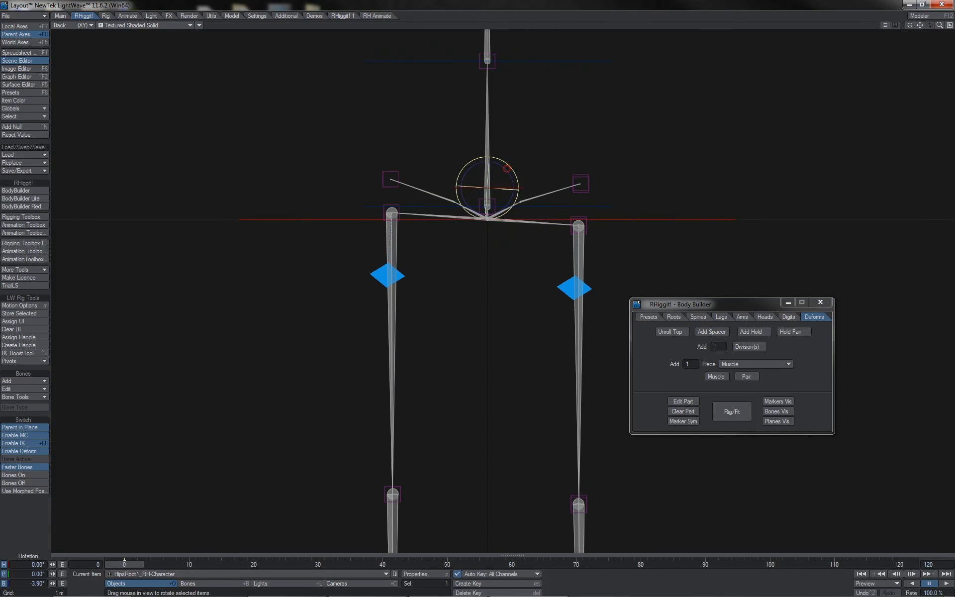
pyautogui.moveTo(517, 179)
pyautogui.mouseDown()
pyautogui.moveTo(536, 180)
pyautogui.moveTo(491, 180)
pyautogui.moveTo(541, 180)
pyautogui.moveTo(483, 179)
pyautogui.moveTo(548, 180)
pyautogui.moveTo(498, 179)
pyautogui.moveTo(530, 179)
pyautogui.mouseUp()
pyautogui.hotkey('ctrl', 'z')
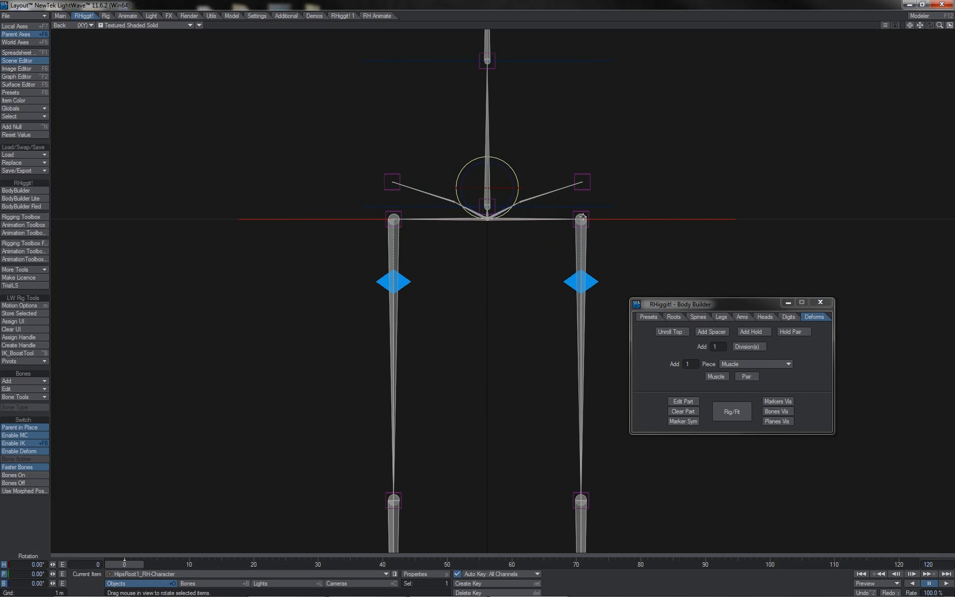
# Step: Try moving the left leg's IK goal to see how the hip area follows the raised leg
pyautogui.click(583, 212)
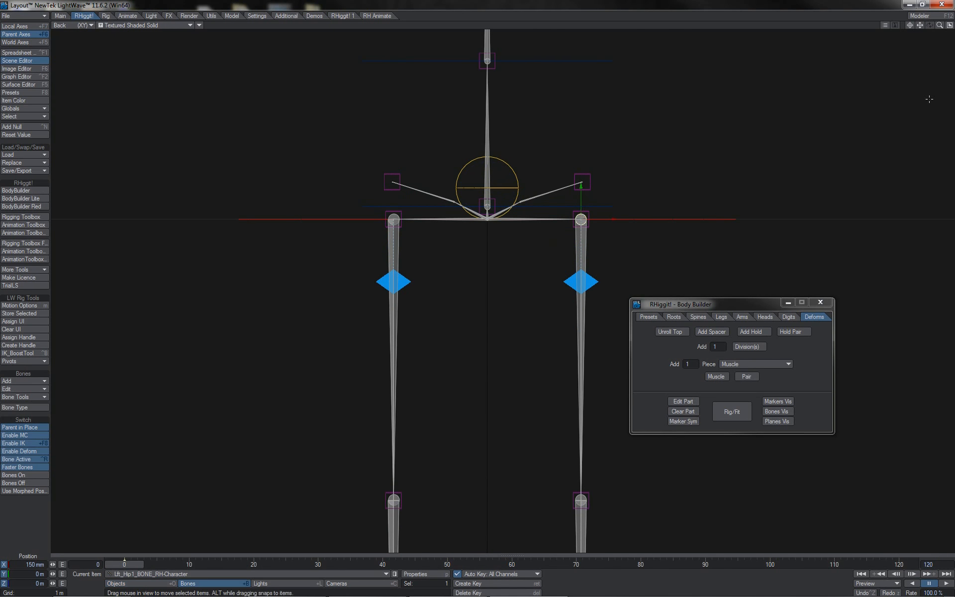
pyautogui.moveTo(940, 25); pyautogui.dragTo(921, 25)
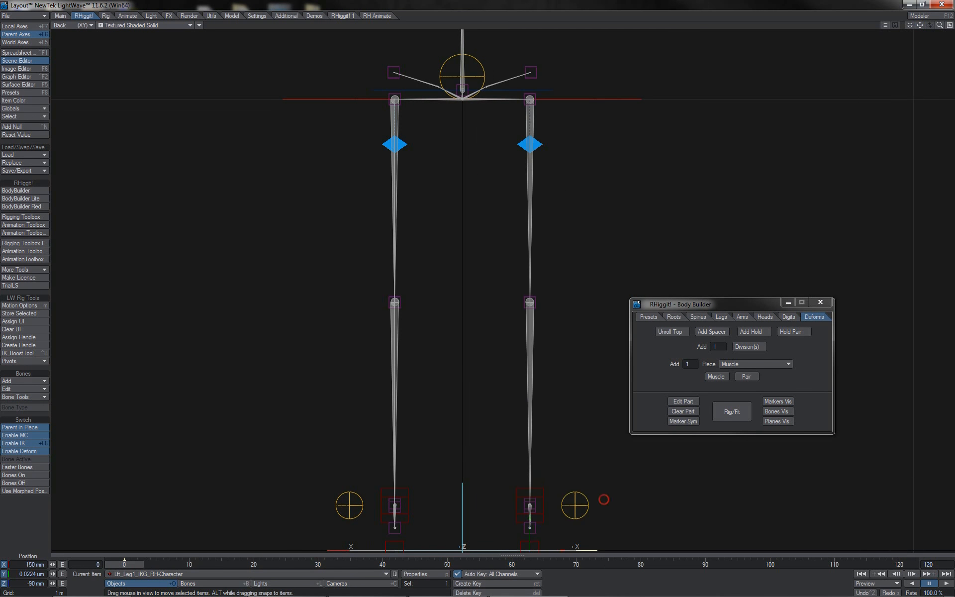
pyautogui.moveTo(604, 499); pyautogui.dragTo(522, 389)
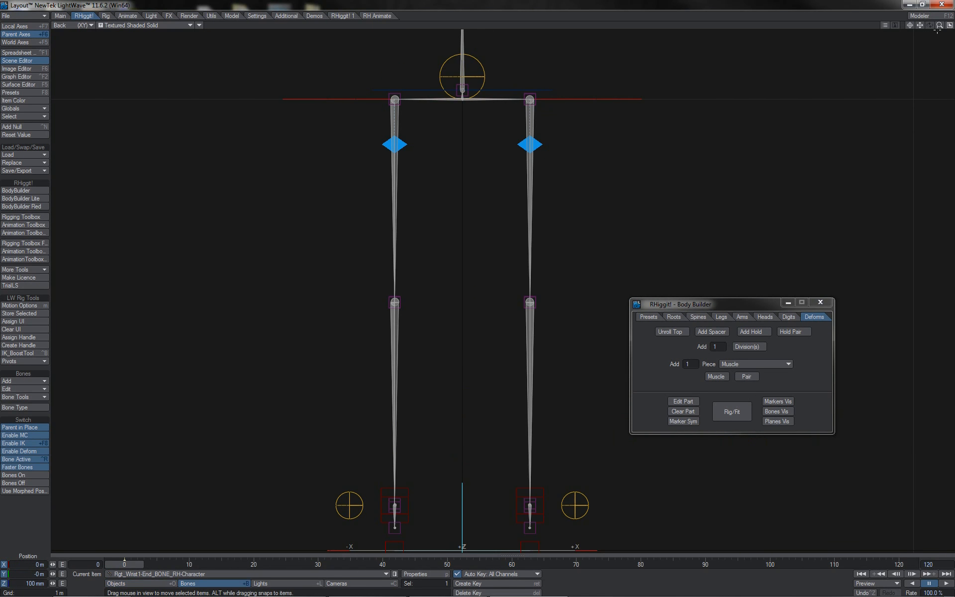
# Step: Add a spacer to the left Hip1 bone and lower its Def-2 marker to about Y -34.1 mm
pyautogui.moveTo(938, 25); pyautogui.dragTo(477, 293)
pyautogui.click(560, 203)
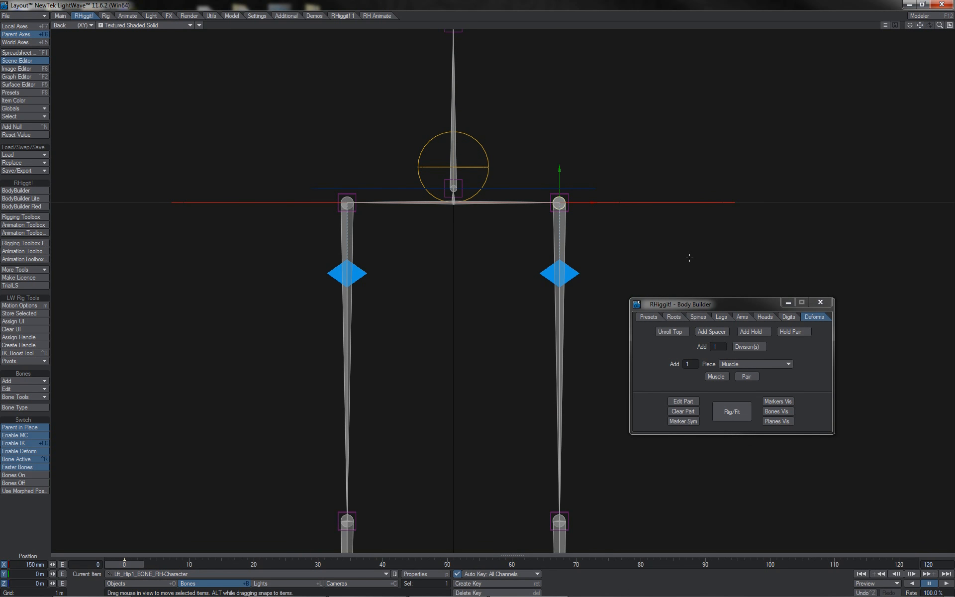
pyautogui.click(701, 333)
pyautogui.moveTo(591, 201)
pyautogui.mouseDown()
pyautogui.moveTo(569, 201)
pyautogui.moveTo(561, 185)
pyautogui.moveTo(561, 206)
pyautogui.mouseUp()
pyautogui.press('Down')
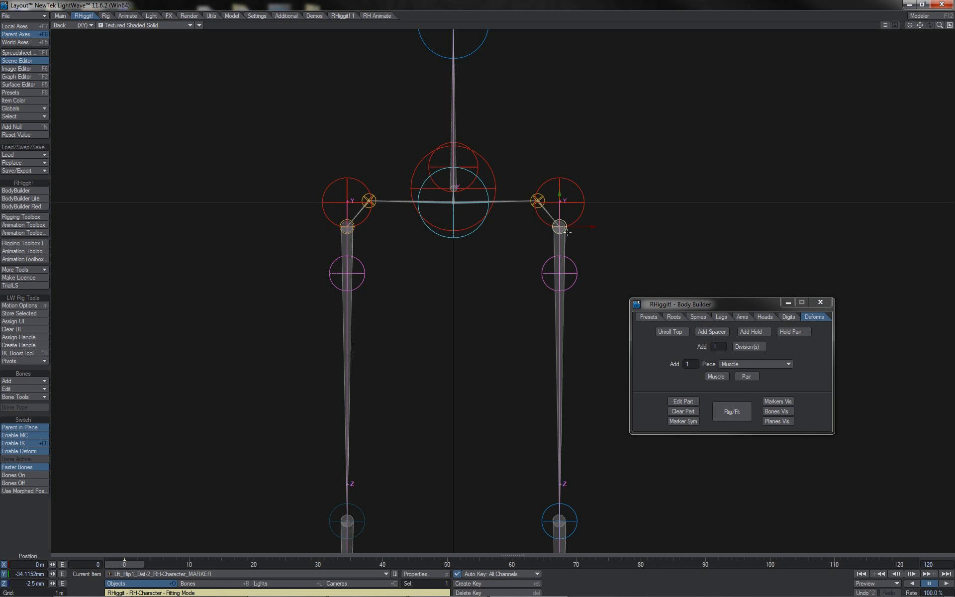
# Step: Hide the plane guides and add a hold pair between the Spine1-1 bone and the left Hip1 spacer bone
pyautogui.click(774, 421)
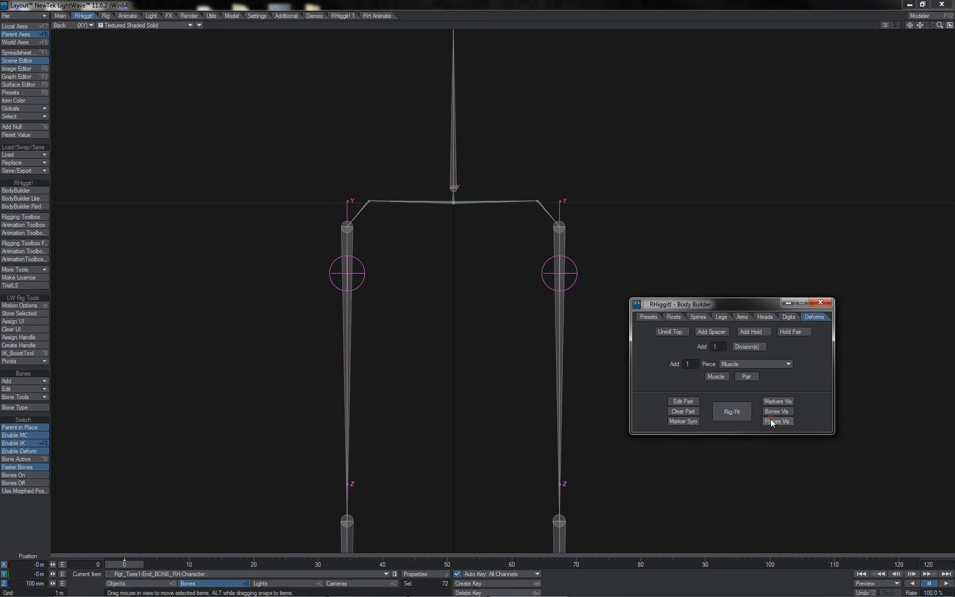
pyautogui.click(450, 189)
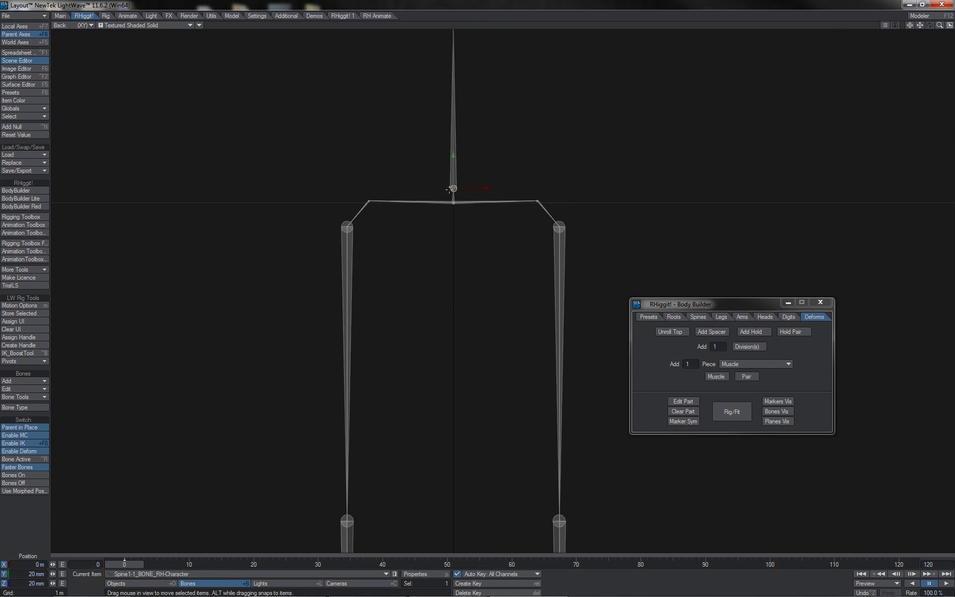
pyautogui.keyDown('shift'); pyautogui.click(538, 200); pyautogui.keyUp('shift')
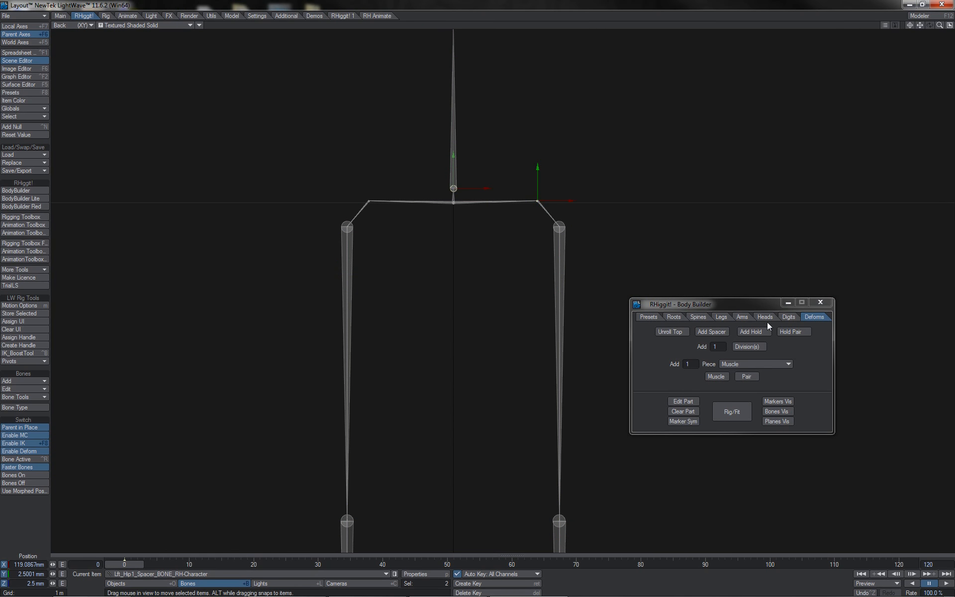
pyautogui.click(791, 331)
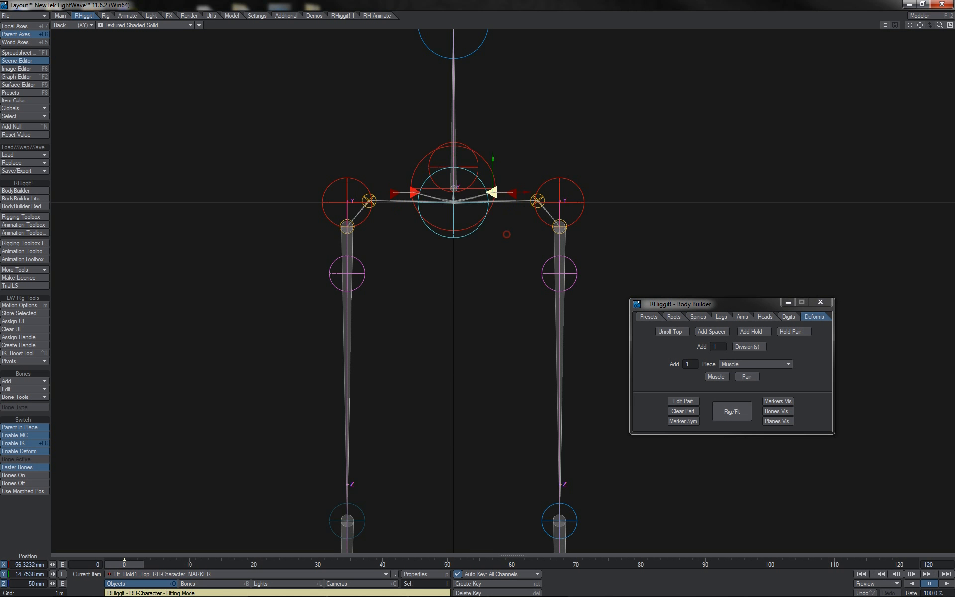
# Step: Move the left hold's end marker up and outward to about Y 45.7 mm, Z 84.5 mm, and rig the character
pyautogui.moveTo(537, 175); pyautogui.dragTo(577, 143)
pyautogui.click(731, 413)
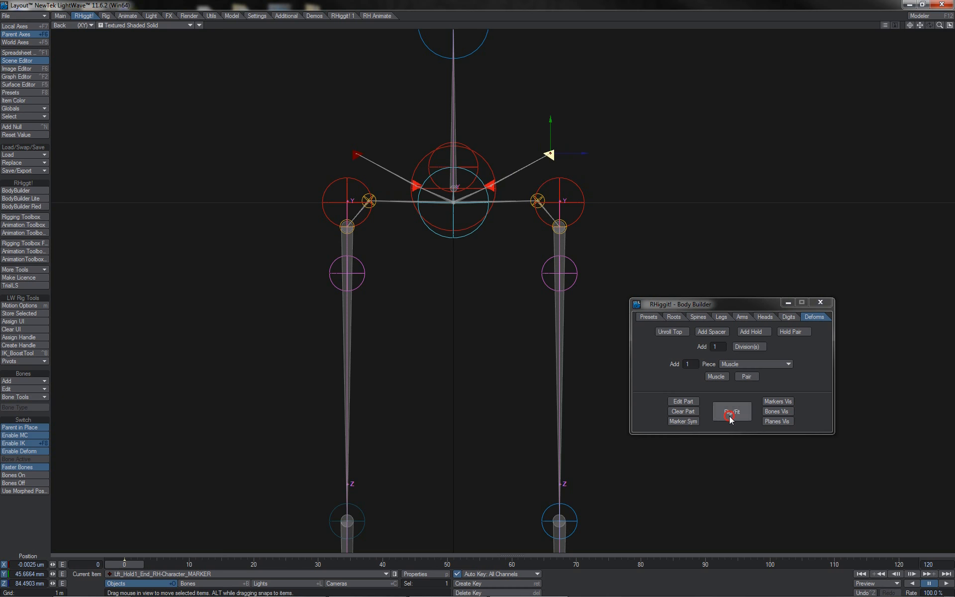
# Step: Test the hold bones by rotating the hips root control several times, and undo the rotations
pyautogui.moveTo(472, 147)
pyautogui.mouseDown()
pyautogui.moveTo(495, 148)
pyautogui.moveTo(449, 148)
pyautogui.moveTo(490, 148)
pyautogui.mouseUp()
pyautogui.hotkey('ctrl', 'z')
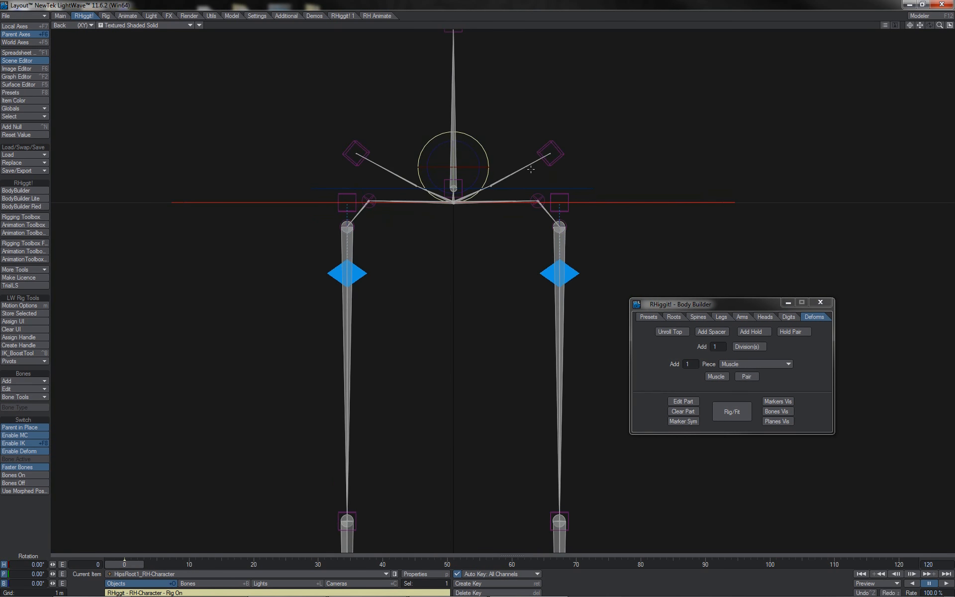
pyautogui.moveTo(520, 186); pyautogui.dragTo(485, 166)
pyautogui.click(519, 189)
pyautogui.moveTo(439, 292); pyautogui.dragTo(476, 292)
pyautogui.hotkey('ctrl', 'z')
# Step: Try raising the left leg's IK goal to see how the spacer and hold bones respond
pyautogui.click(580, 490)
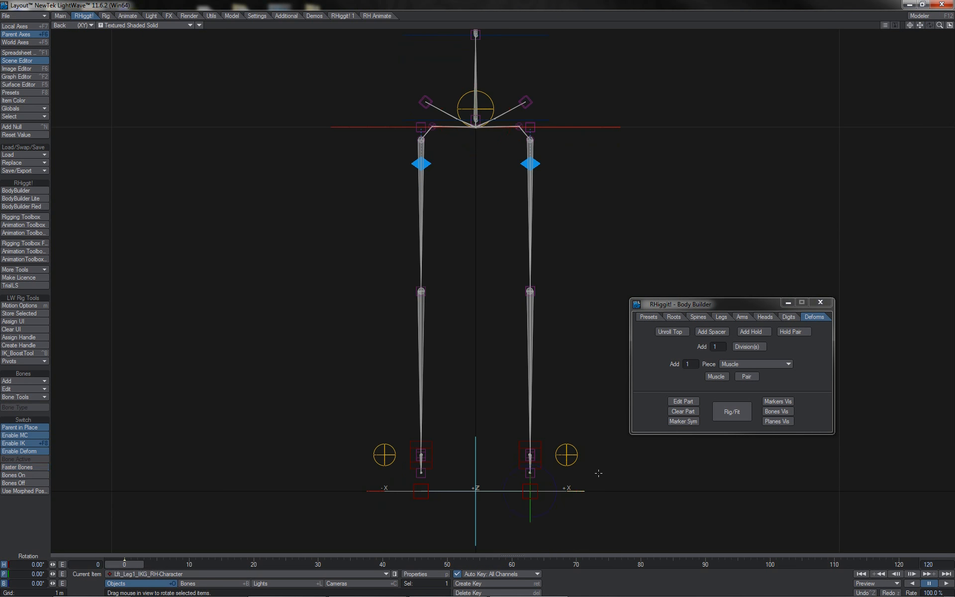
pyautogui.press('t')
pyautogui.moveTo(594, 468); pyautogui.dragTo(555, 347)
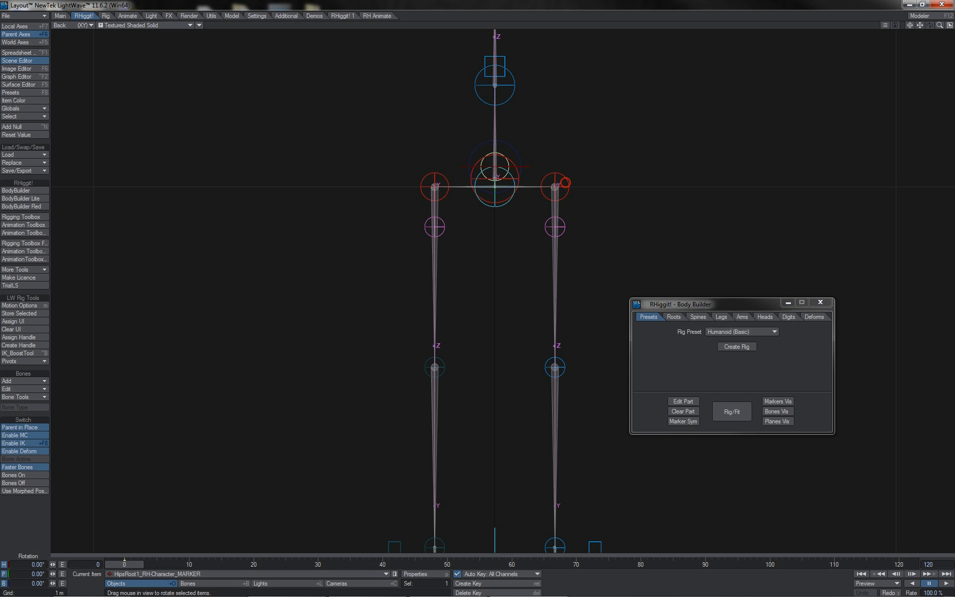
# Step: Clear the leg parts from the basic humanoid rig, starting from the left leg's root marker
pyautogui.click(559, 186)
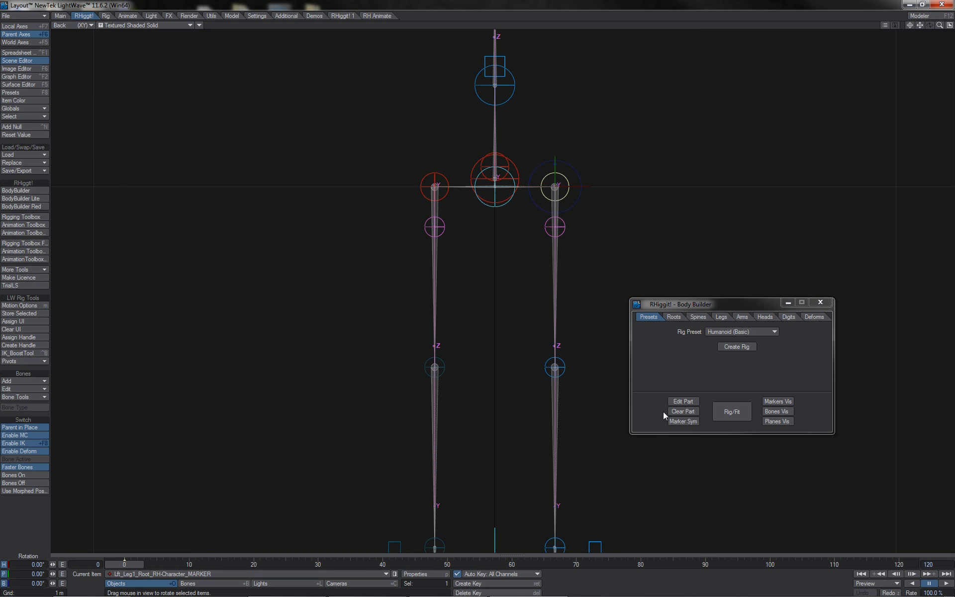
pyautogui.click(683, 411)
pyautogui.click(224, 311)
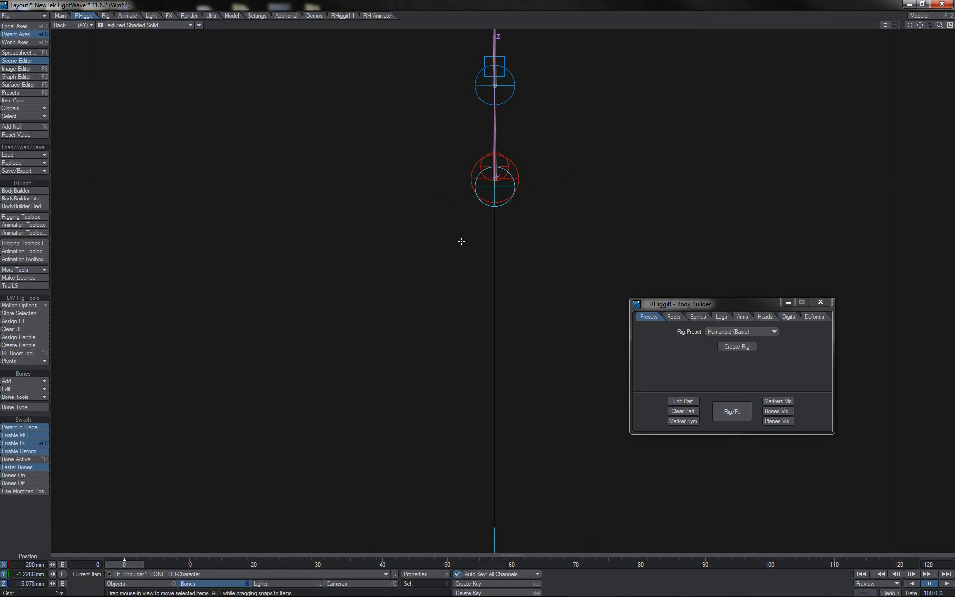
# Step: Add a pair of Plantigrade legs with the Girdle option enabled, parented to HipsRoot1
pyautogui.click(723, 317)
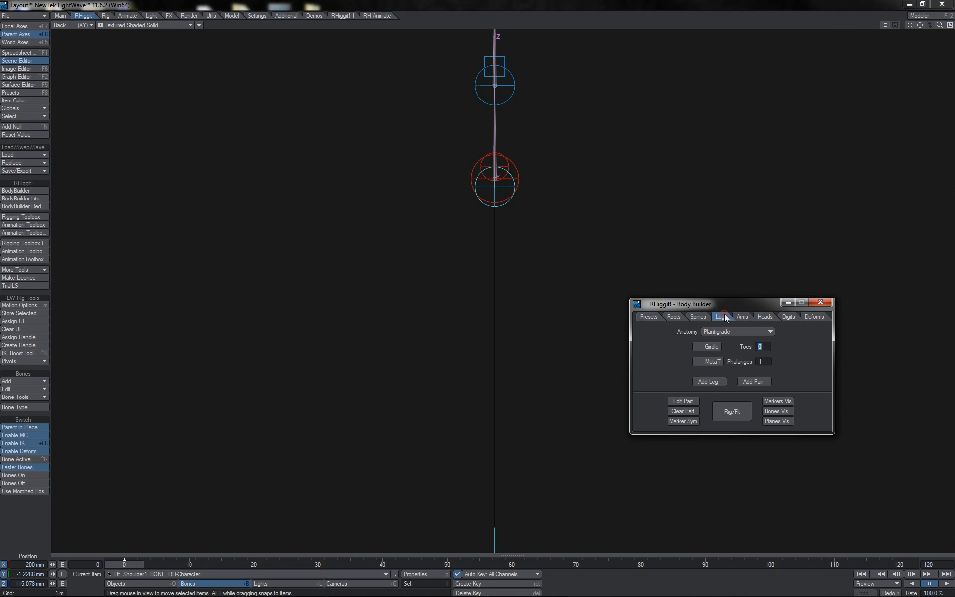
pyautogui.click(708, 346)
pyautogui.click(752, 381)
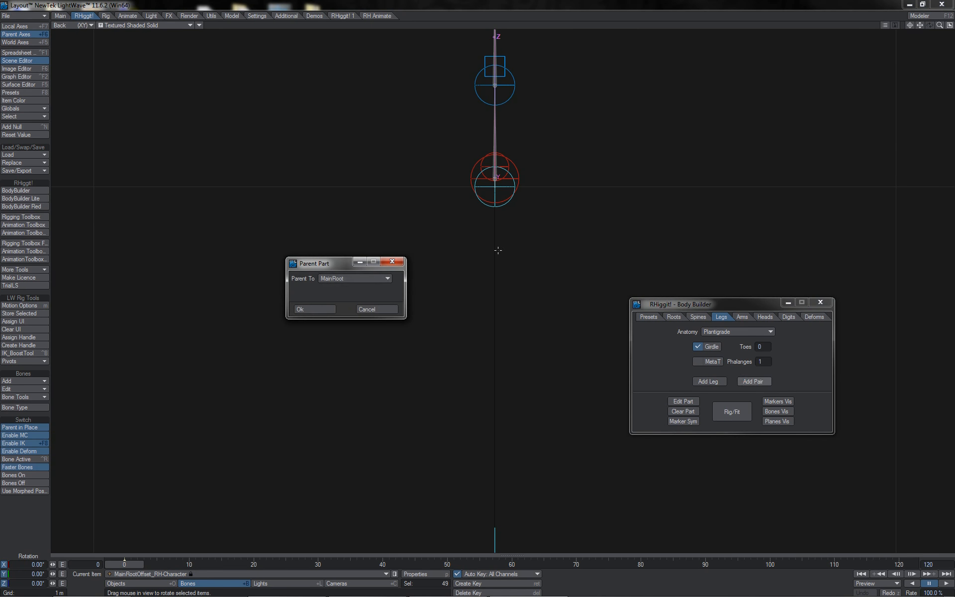
pyautogui.click(345, 278)
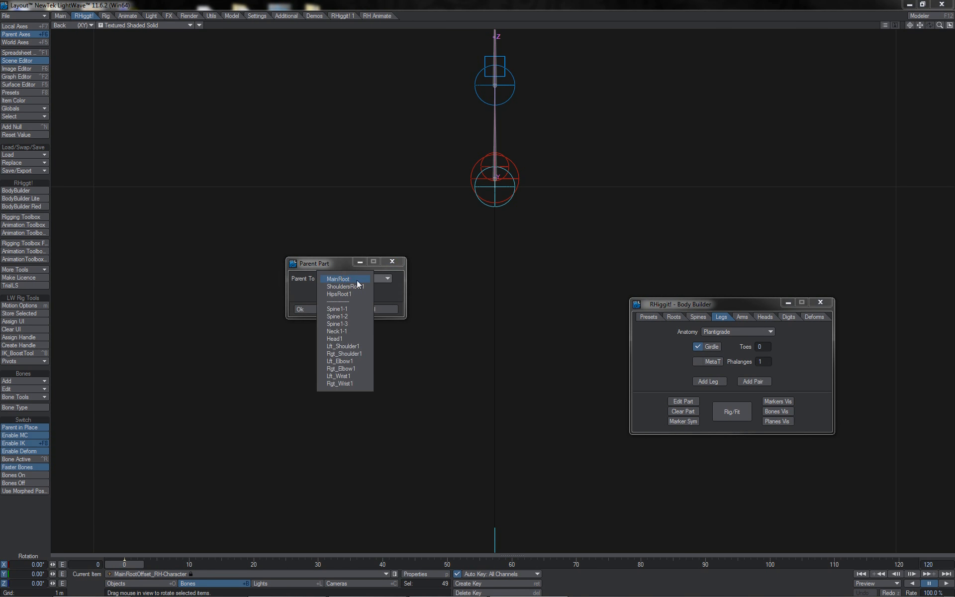
pyautogui.click(338, 294)
pyautogui.press('Return')
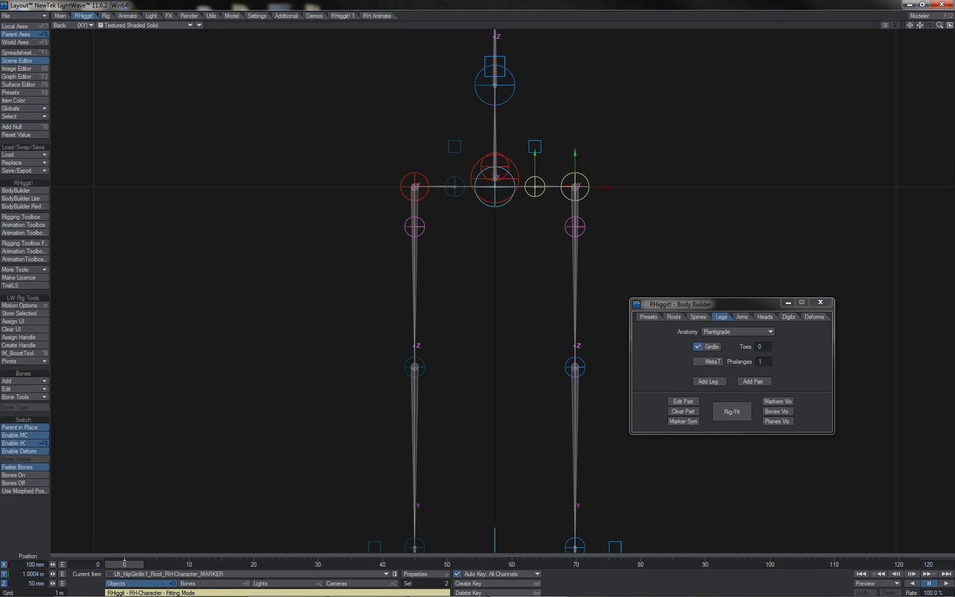
# Step: Rig the character and test the left hip girdle control by rotating it about -10.3° in heading, and undo the rotation
pyautogui.click(734, 412)
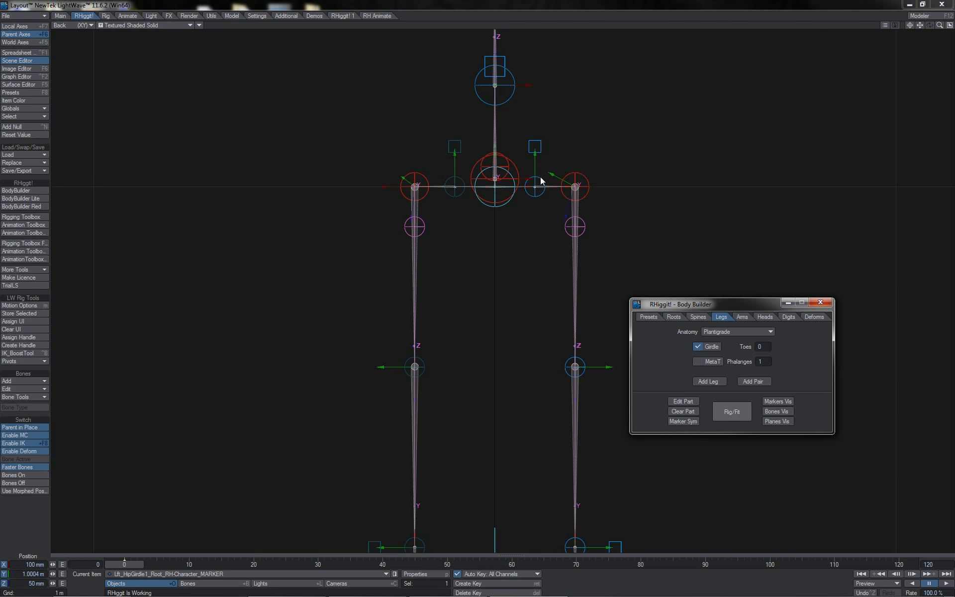
pyautogui.click(536, 148)
pyautogui.press('y')
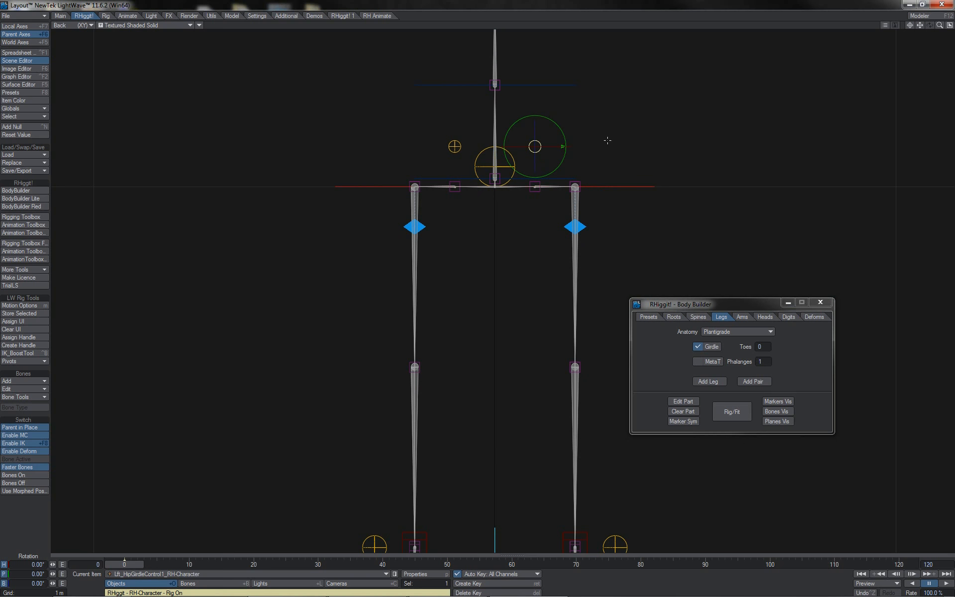
pyautogui.moveTo(621, 132)
pyautogui.mouseDown()
pyautogui.moveTo(582, 130)
pyautogui.moveTo(672, 135)
pyautogui.moveTo(575, 132)
pyautogui.moveTo(646, 132)
pyautogui.moveTo(588, 133)
pyautogui.moveTo(617, 118)
pyautogui.moveTo(639, 163)
pyautogui.moveTo(622, 132)
pyautogui.mouseUp()
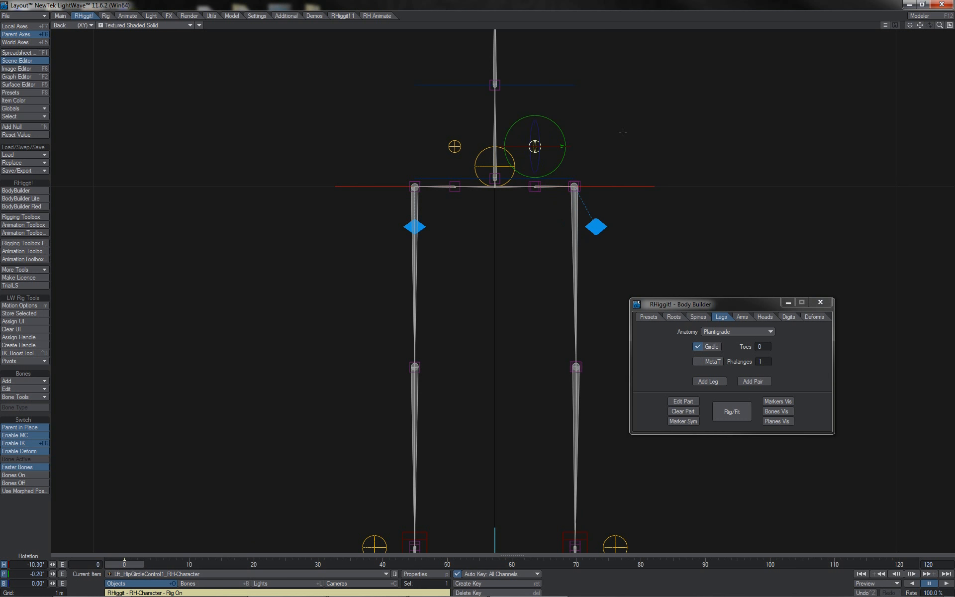
pyautogui.hotkey('ctrl', 'z')
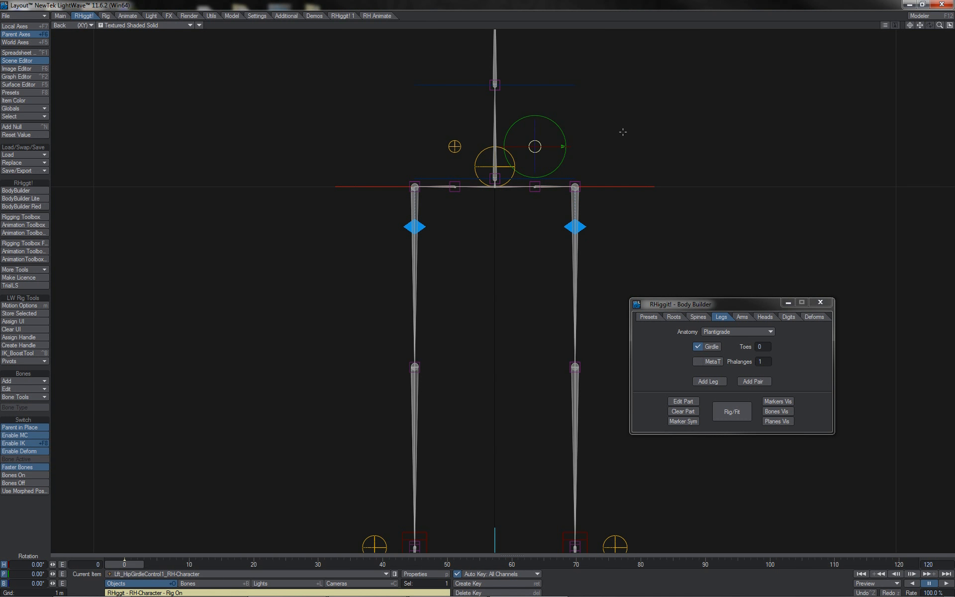
# Step: Set the item shape of both hip girdle controls to None with the RH Rigging Toolbox
pyautogui.keyDown('shift'); pyautogui.click(454, 146); pyautogui.keyUp('shift')
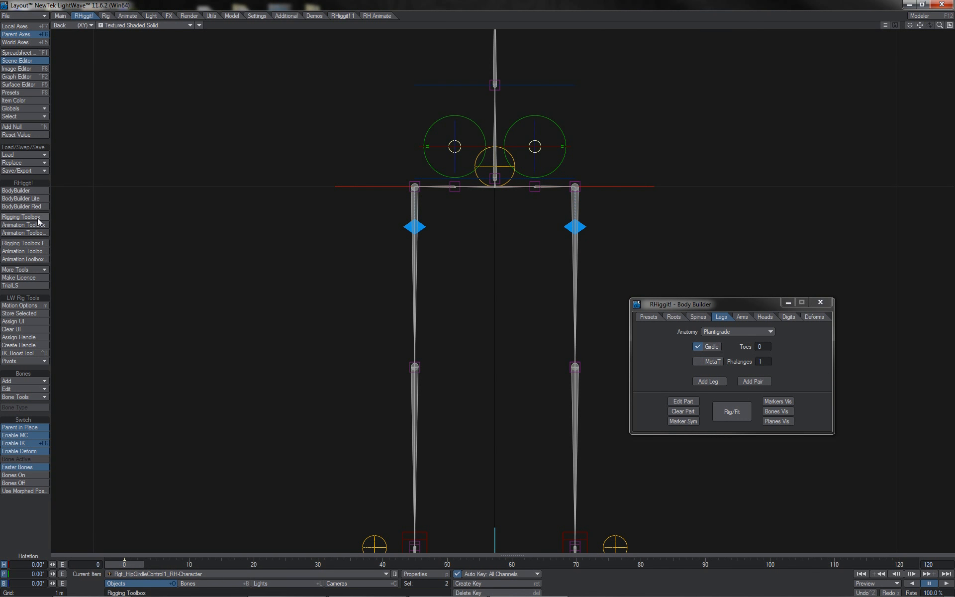
pyautogui.click(38, 218)
pyautogui.click(167, 361)
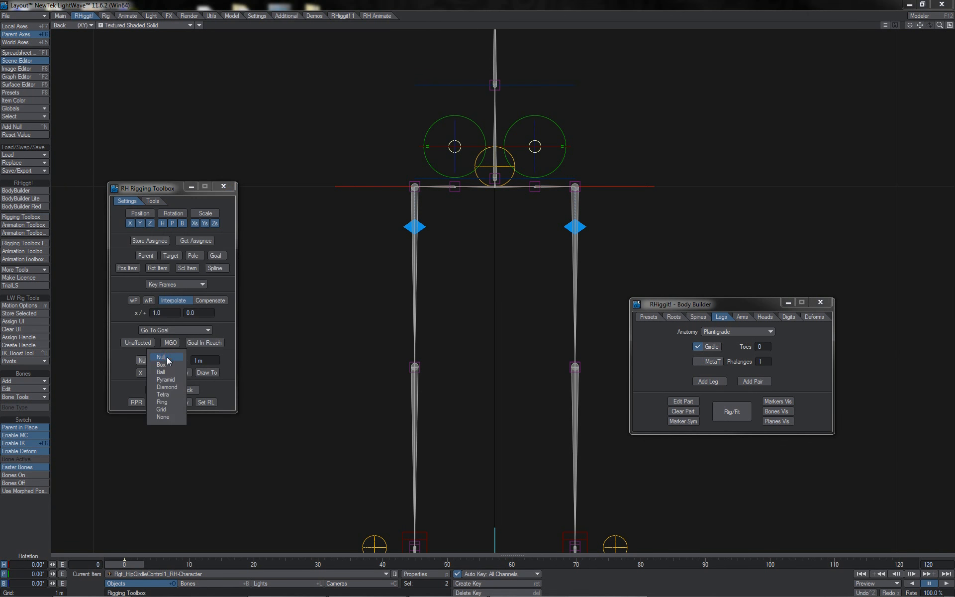
pyautogui.click(168, 420)
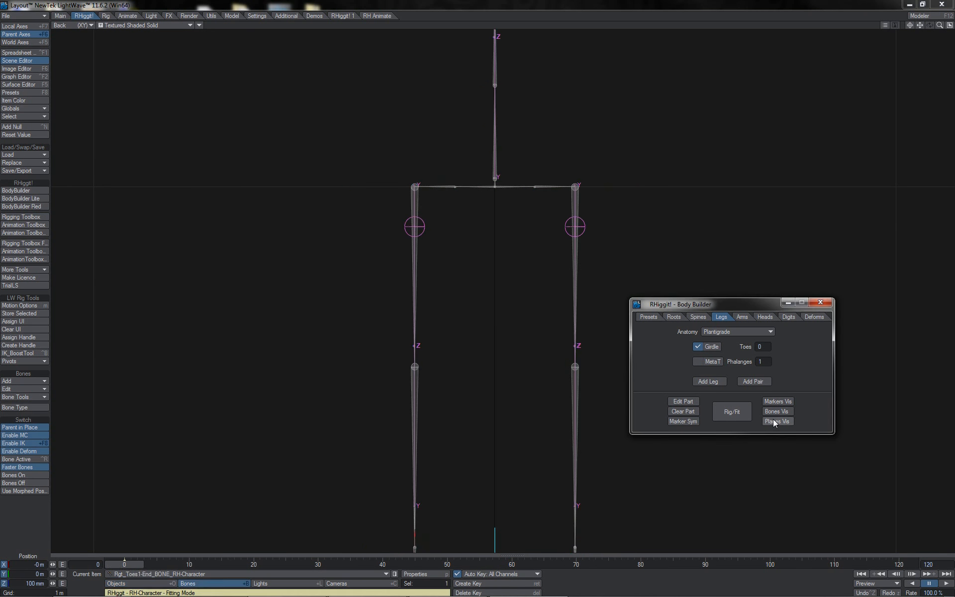
# Step: Hide the plane guides and add a hold pair between the Spine1-1 bone and the left HipGirdle1 bone
pyautogui.click(772, 422)
pyautogui.click(502, 179)
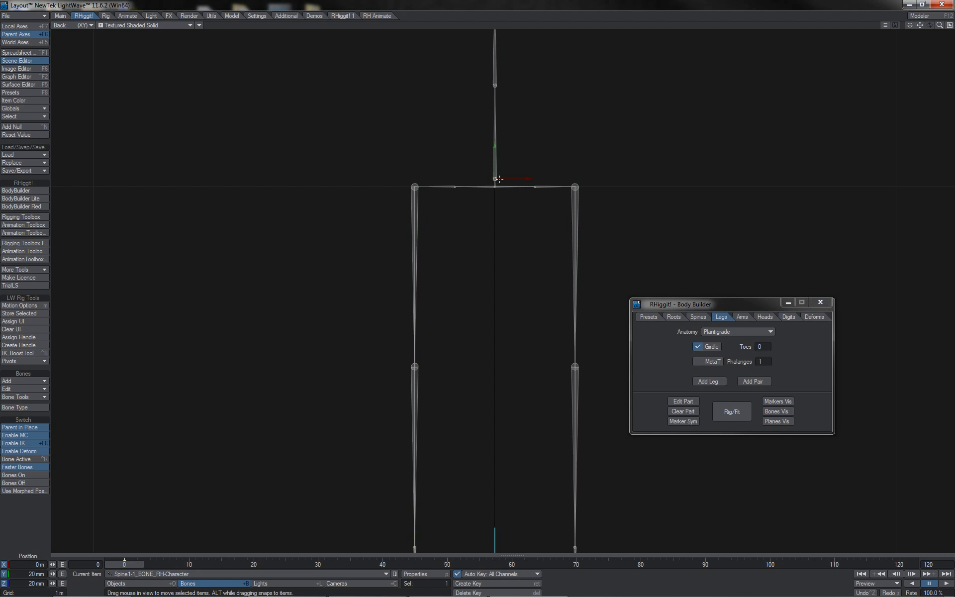
pyautogui.keyDown('shift'); pyautogui.click(530, 186); pyautogui.keyUp('shift')
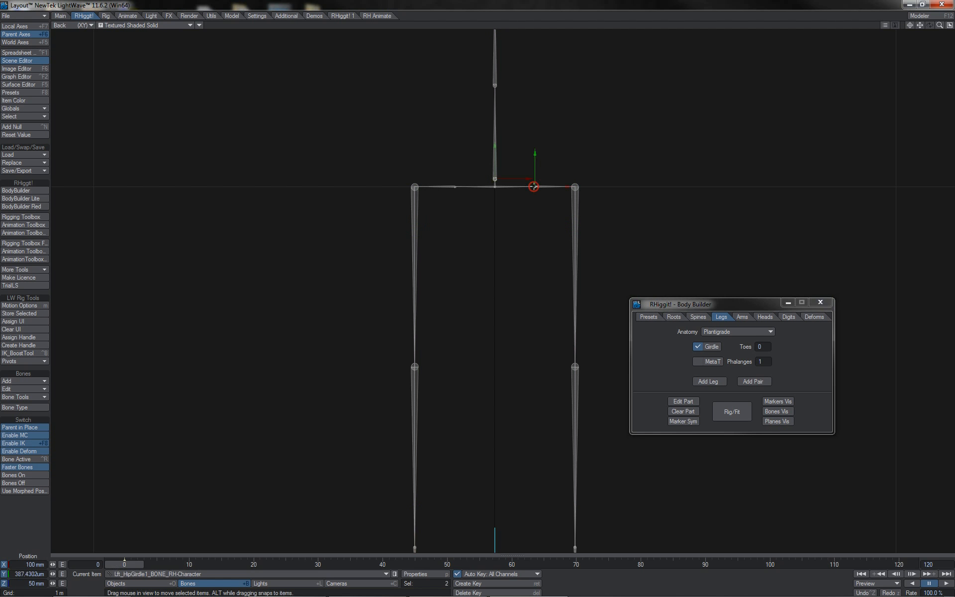
pyautogui.click(814, 316)
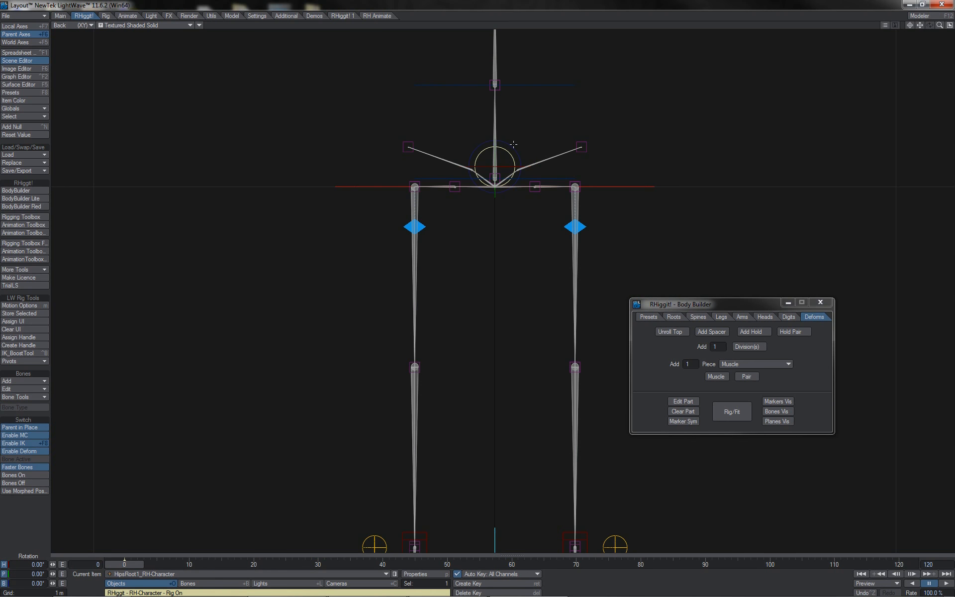
# Step: Test the girdle hold by rotating the hips root control, undo it, and raise the left leg's IK goal to about Y 403.5 mm
pyautogui.moveTo(514, 144)
pyautogui.mouseDown()
pyautogui.moveTo(526, 161)
pyautogui.moveTo(518, 153)
pyautogui.mouseUp()
pyautogui.hotkey('ctrl', 'z')
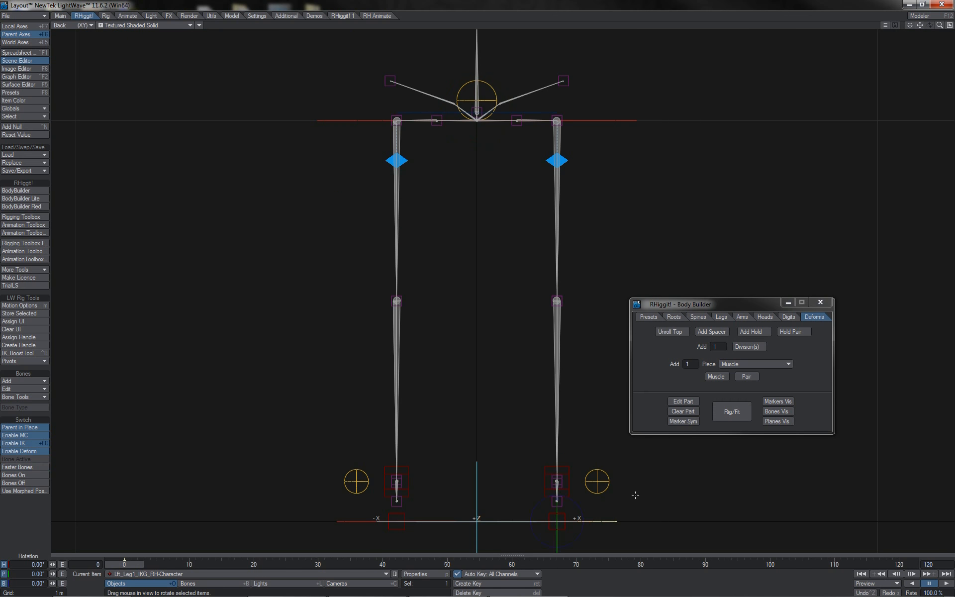
pyautogui.press('t')
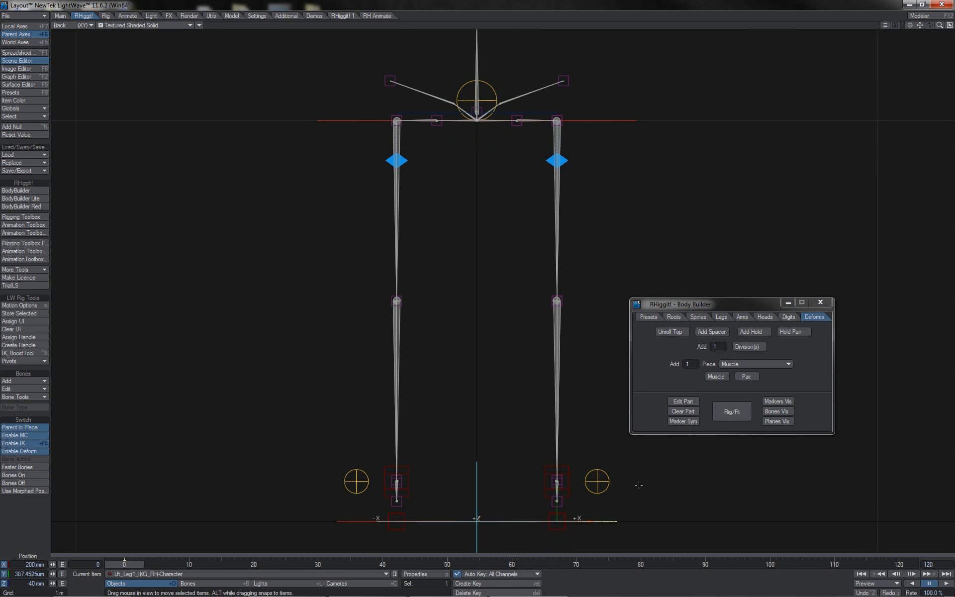
pyautogui.moveTo(638, 485); pyautogui.dragTo(548, 344)
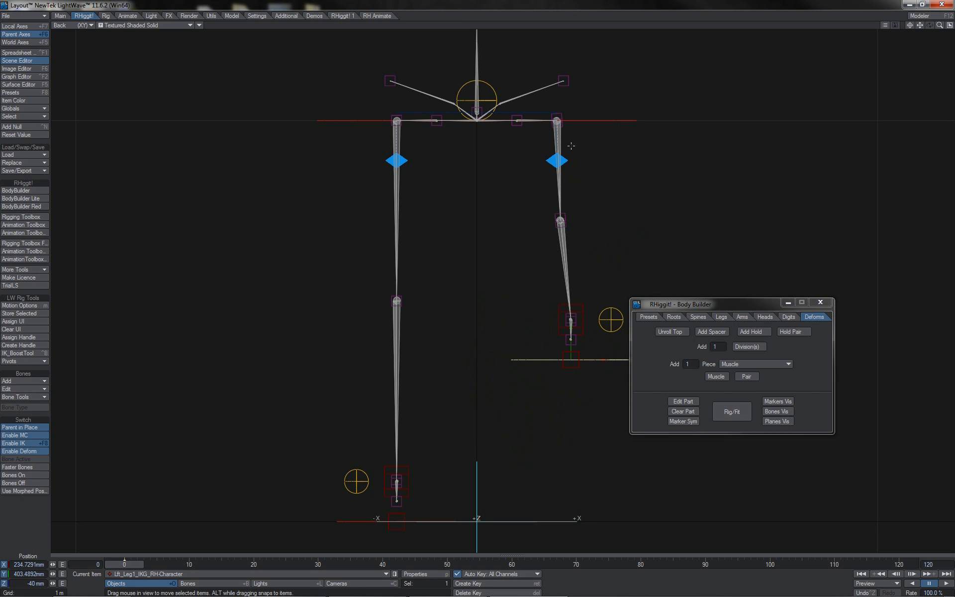
# Step: Clear the existing hold pair and add a new one between the left HipGirdle1 and left Hip1 bones
pyautogui.click(558, 119)
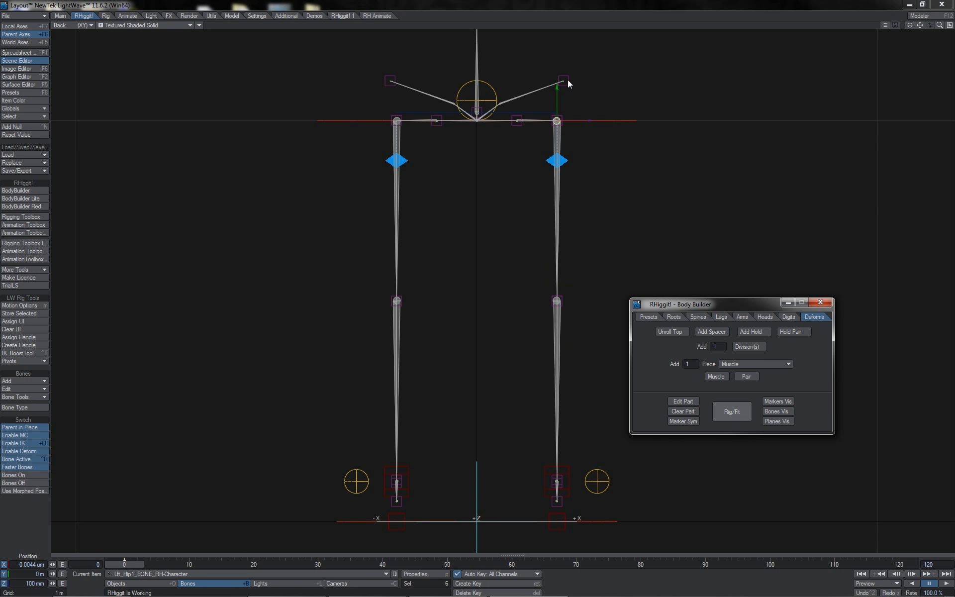
pyautogui.click(683, 411)
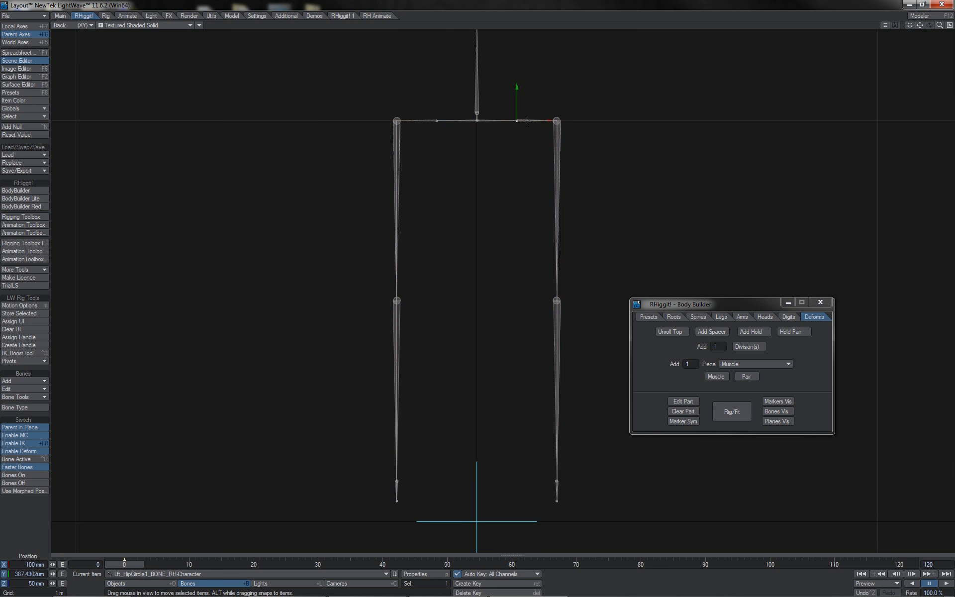
pyautogui.keyDown('shift'); pyautogui.click(557, 118); pyautogui.keyUp('shift')
pyautogui.click(786, 330)
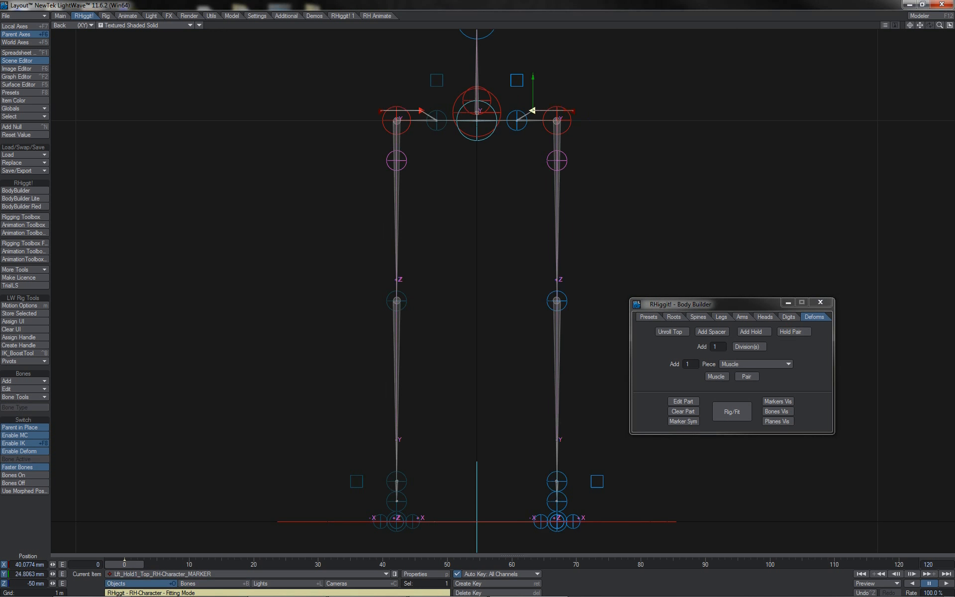
# Step: Place the left hold's markers behind the hip in side view, with the end marker at about X -178.6 mm, Z 100 mm, and rig the character
pyautogui.moveTo(531, 108); pyautogui.dragTo(610, 108)
pyautogui.press('3')
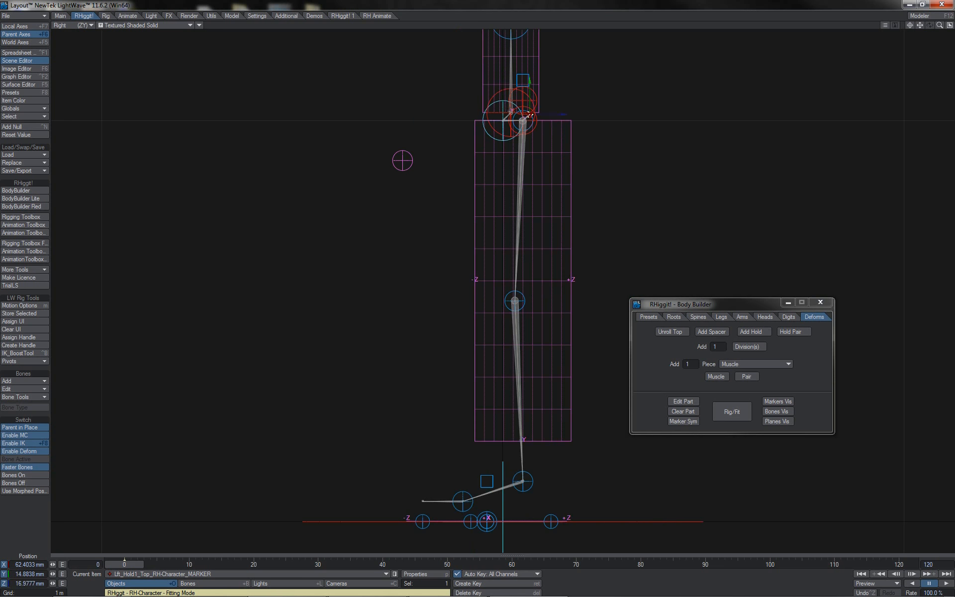
pyautogui.click(533, 119)
pyautogui.moveTo(535, 121); pyautogui.dragTo(607, 122)
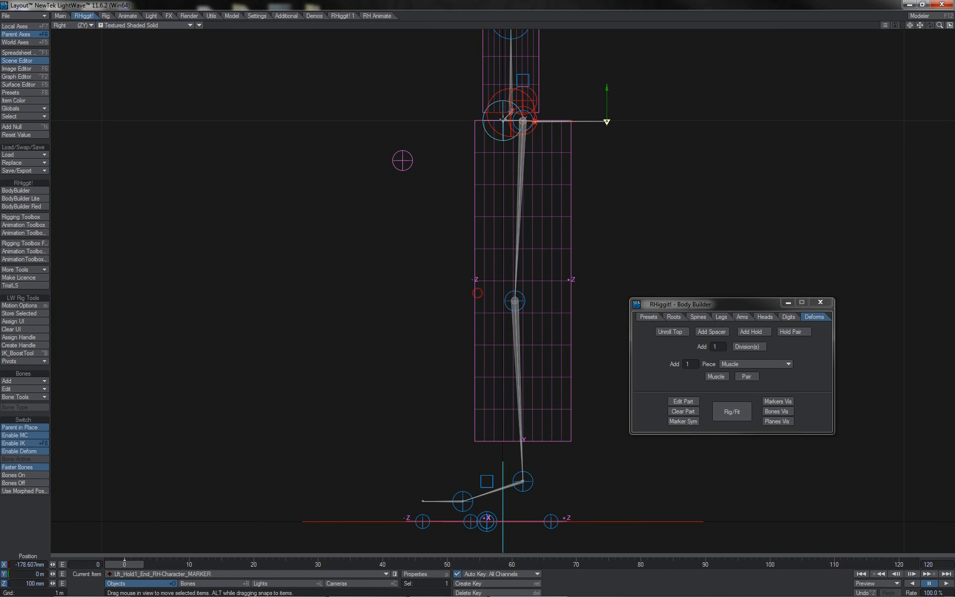
pyautogui.click(732, 411)
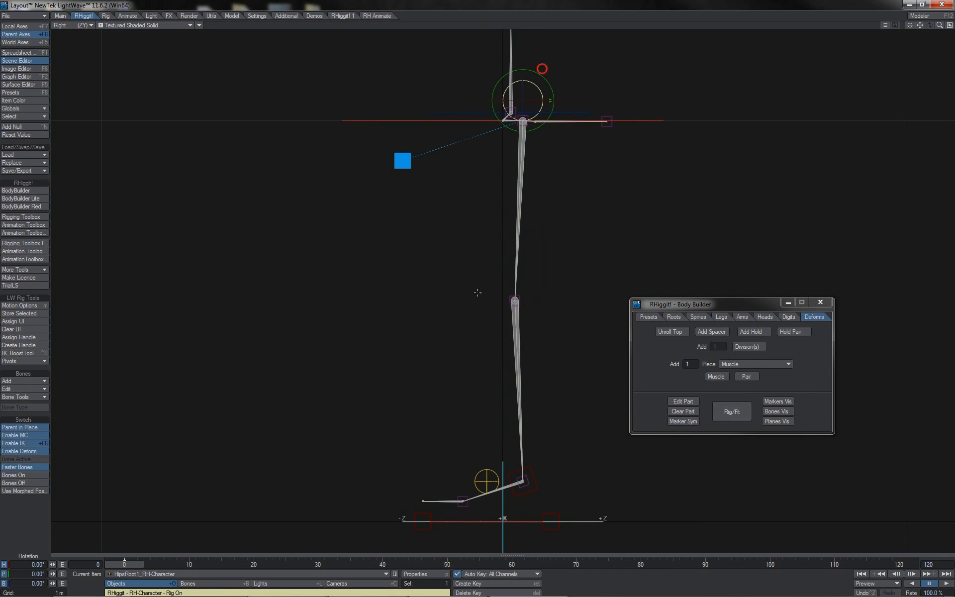
# Step: Test the left hip hold by pitching the hips root control, undoing it, and raising the left leg's IK goal
pyautogui.moveTo(550, 110); pyautogui.dragTo(550, 91)
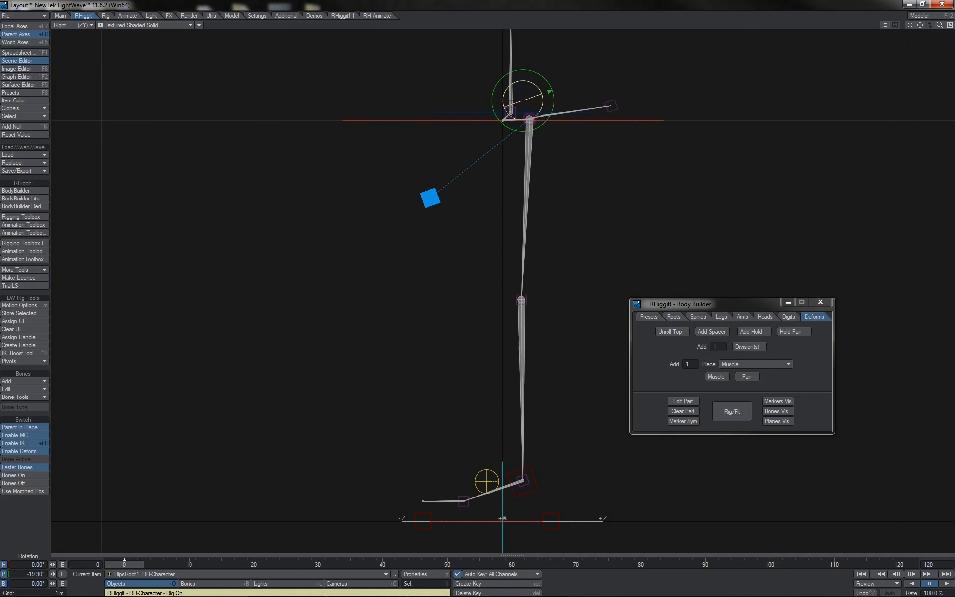
pyautogui.hotkey('ctrl', 'z')
pyautogui.press('t')
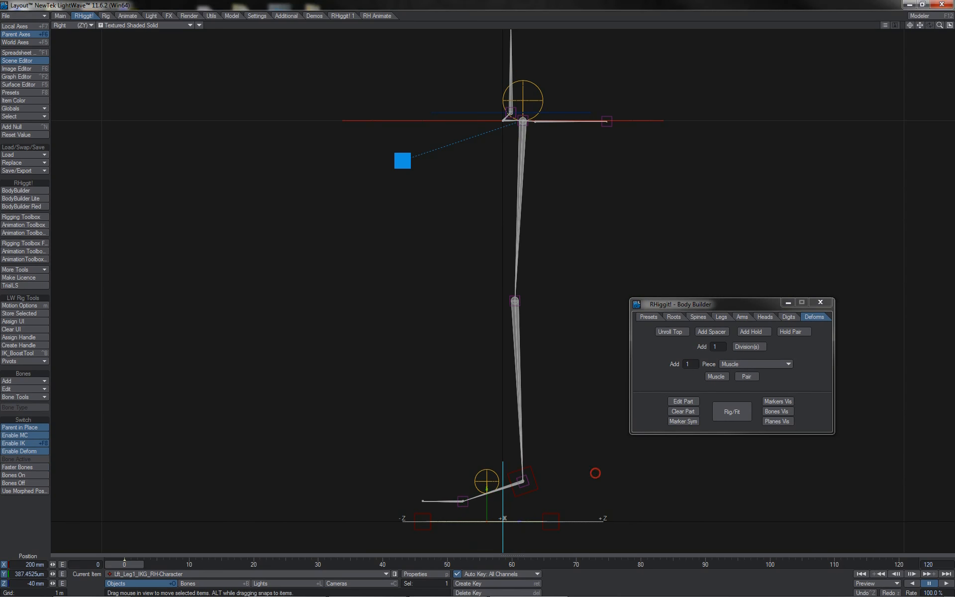
pyautogui.moveTo(595, 473); pyautogui.dragTo(791, 286)
pyautogui.moveTo(684, 294)
pyautogui.mouseDown()
pyautogui.moveTo(461, 324)
pyautogui.moveTo(379, 377)
pyautogui.moveTo(746, 303)
pyautogui.moveTo(729, 323)
pyautogui.moveTo(497, 296)
pyautogui.moveTo(510, 350)
pyautogui.mouseUp()
pyautogui.click(602, 149)
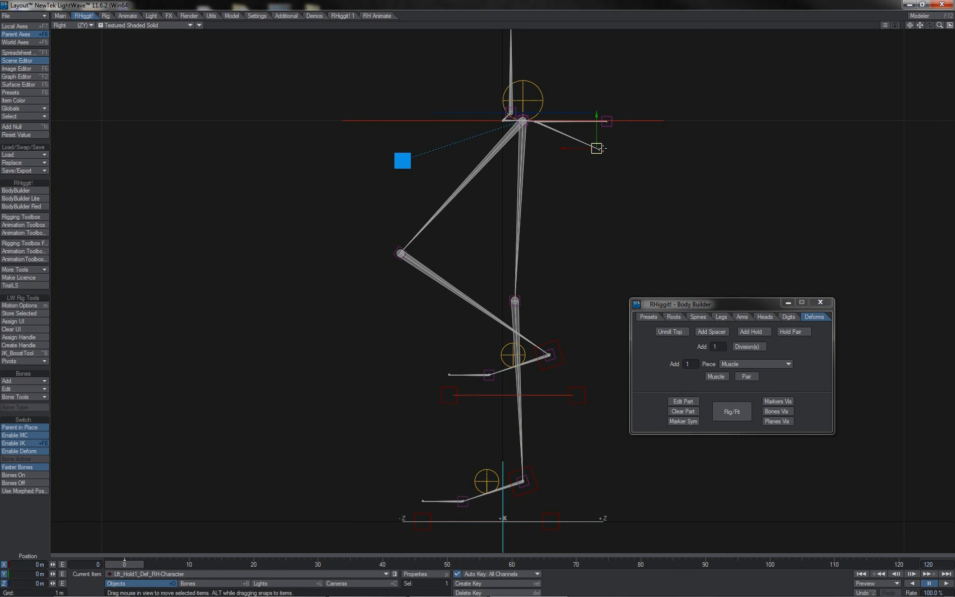
pyautogui.moveTo(656, 140)
pyautogui.mouseDown()
pyautogui.moveTo(631, 151)
pyautogui.moveTo(669, 144)
pyautogui.moveTo(660, 151)
pyautogui.mouseUp()
pyautogui.moveTo(600, 158)
pyautogui.mouseDown()
pyautogui.moveTo(565, 177)
pyautogui.moveTo(567, 135)
pyautogui.moveTo(595, 137)
pyautogui.moveTo(557, 157)
pyautogui.mouseUp()
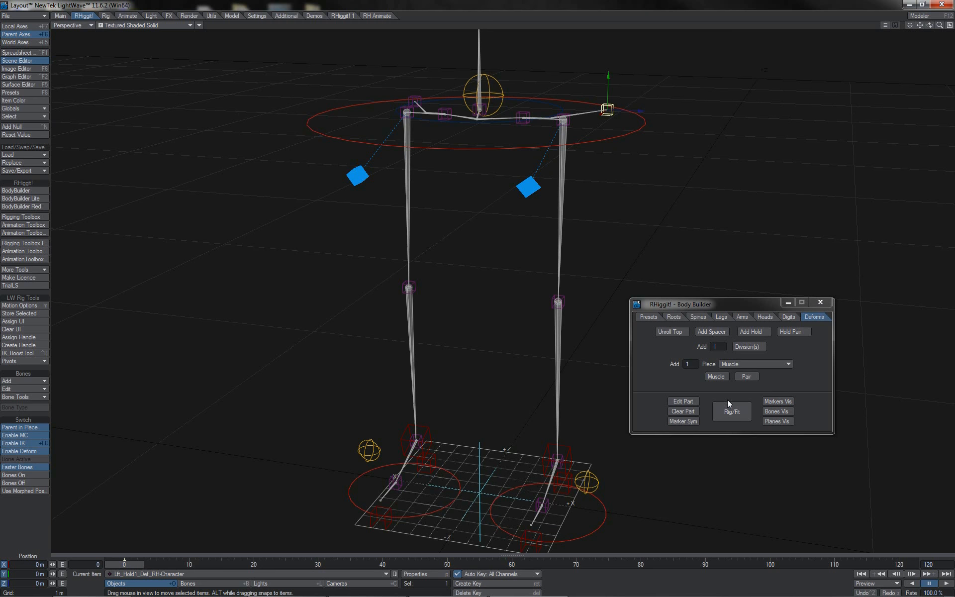
# Step: Clear the existing hip hold pair in fitting mode and hide the markers and plane guides
pyautogui.click(726, 413)
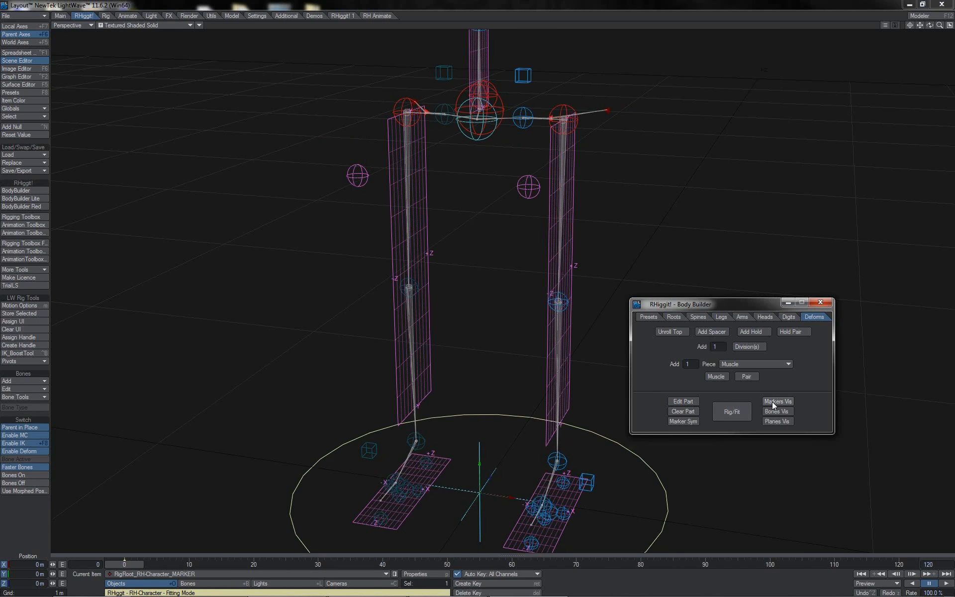
pyautogui.click(772, 402)
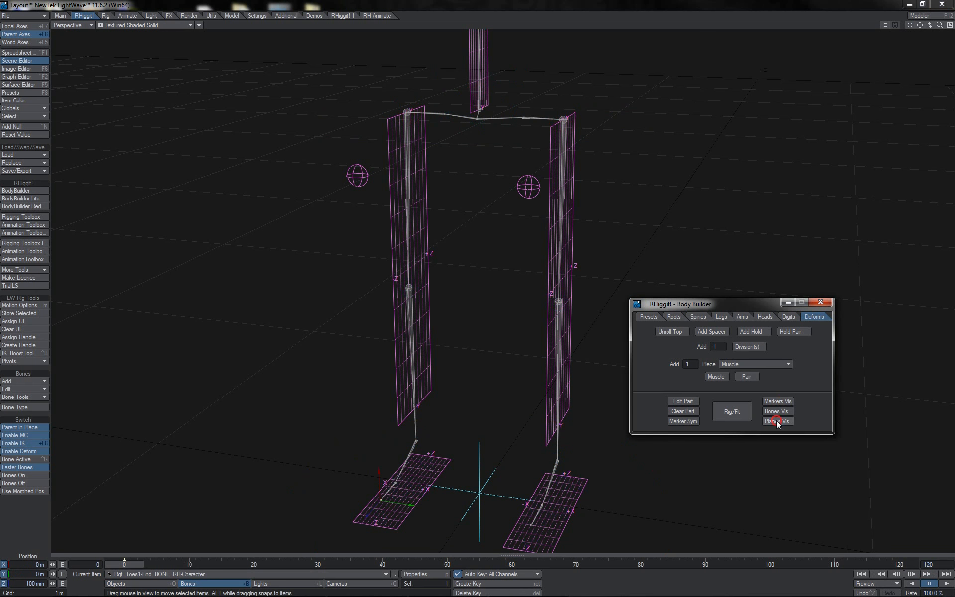
pyautogui.click(778, 421)
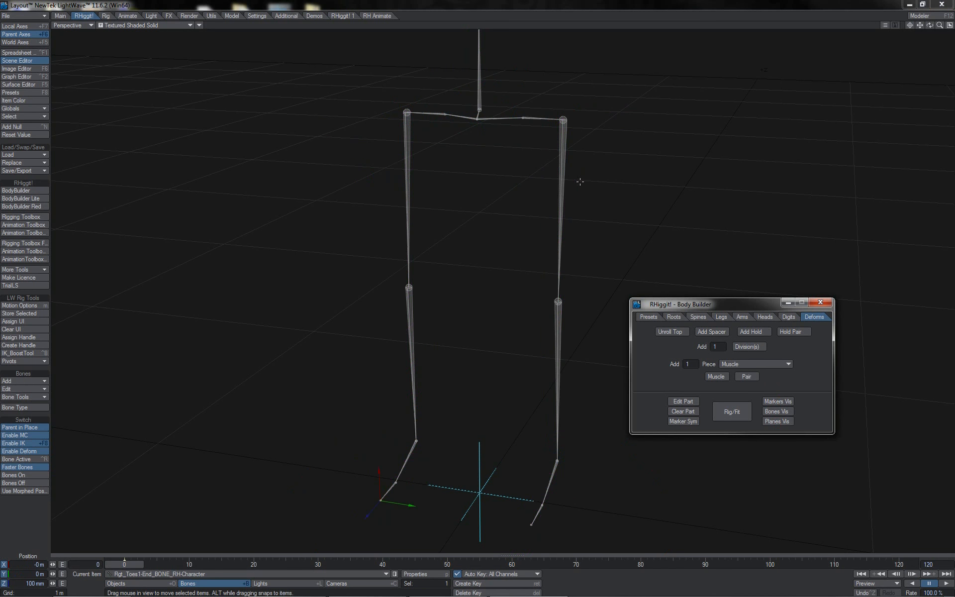
# Step: Add a Gluteus muscle pair with 2 pieces between the left HipGirdle1 and left Hip1 bones
pyautogui.click(523, 118)
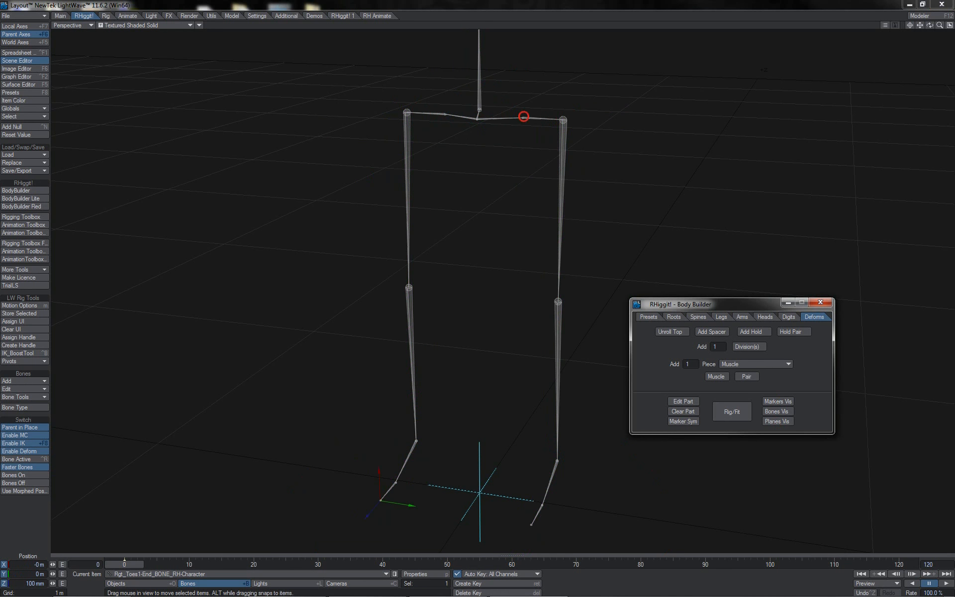
pyautogui.keyDown('shift'); pyautogui.click(563, 119); pyautogui.keyUp('shift')
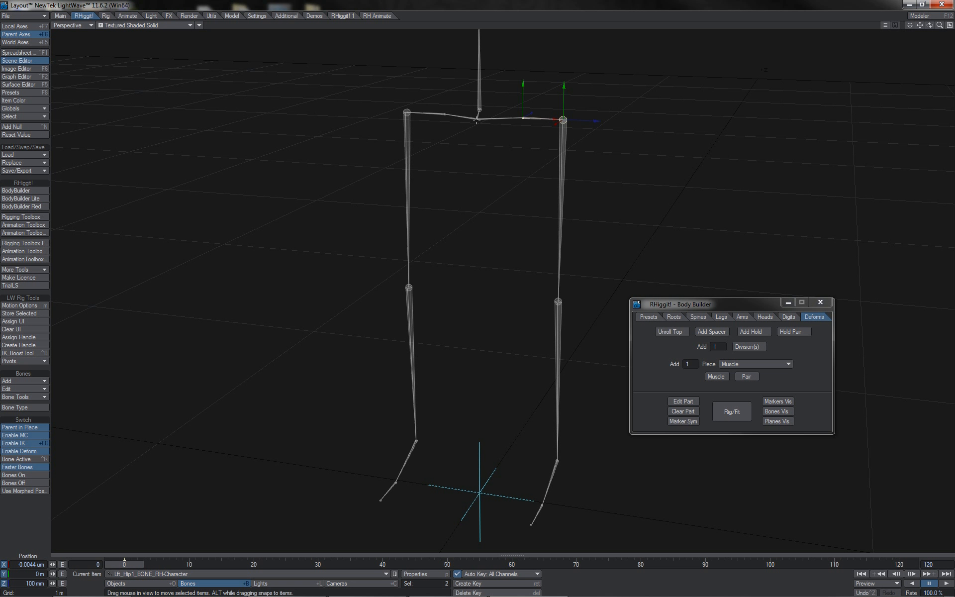
pyautogui.click(477, 120)
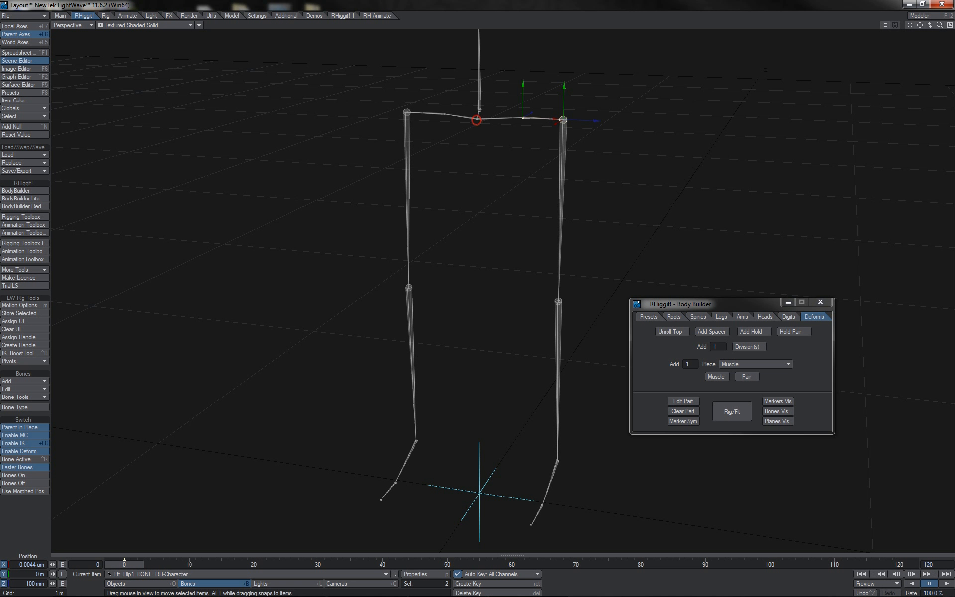
pyautogui.keyDown('shift'); pyautogui.click(564, 117); pyautogui.keyUp('shift')
pyautogui.click(742, 364)
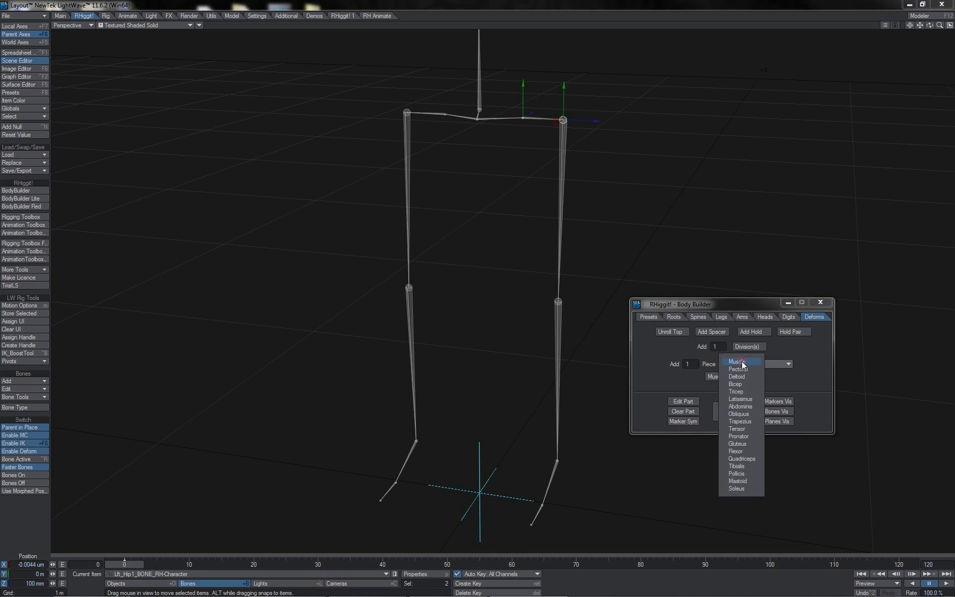
pyautogui.click(741, 443)
pyautogui.click(693, 365)
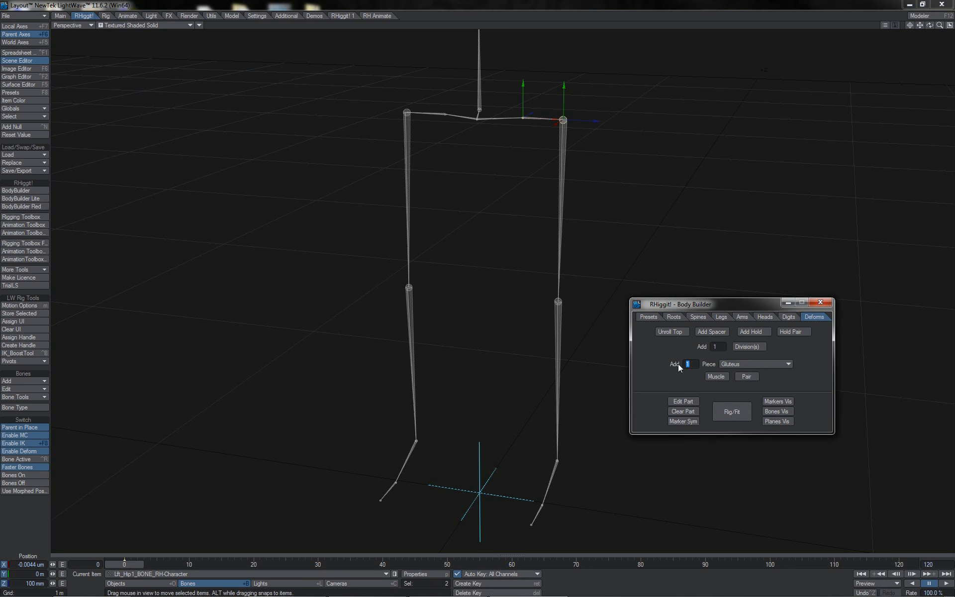
pyautogui.write('2')
pyautogui.click(748, 377)
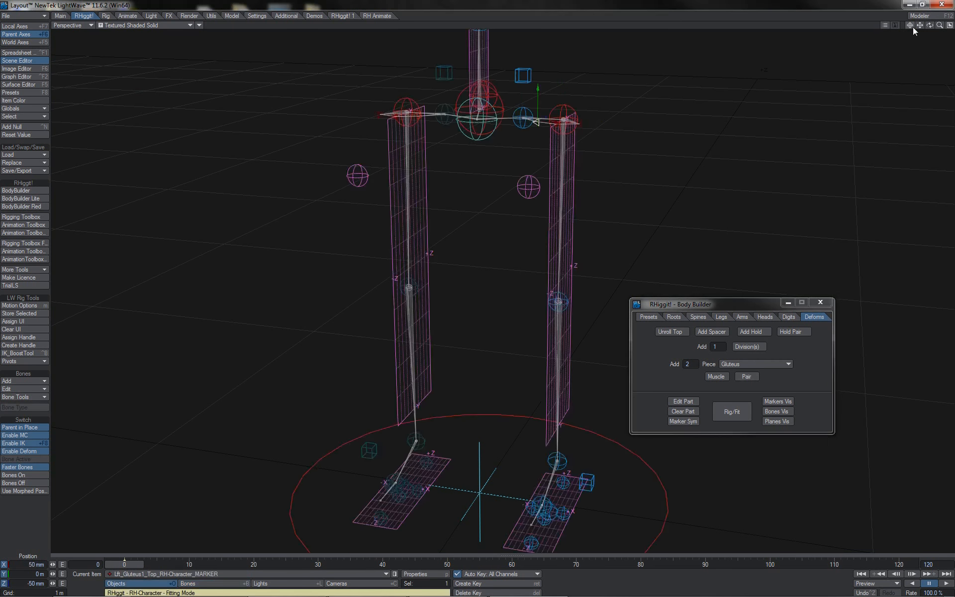
# Step: Move the left gluteus's top marker to about X 37.4 mm, Z 38.7 mm and place its end marker below and behind the hip
pyautogui.click(909, 25)
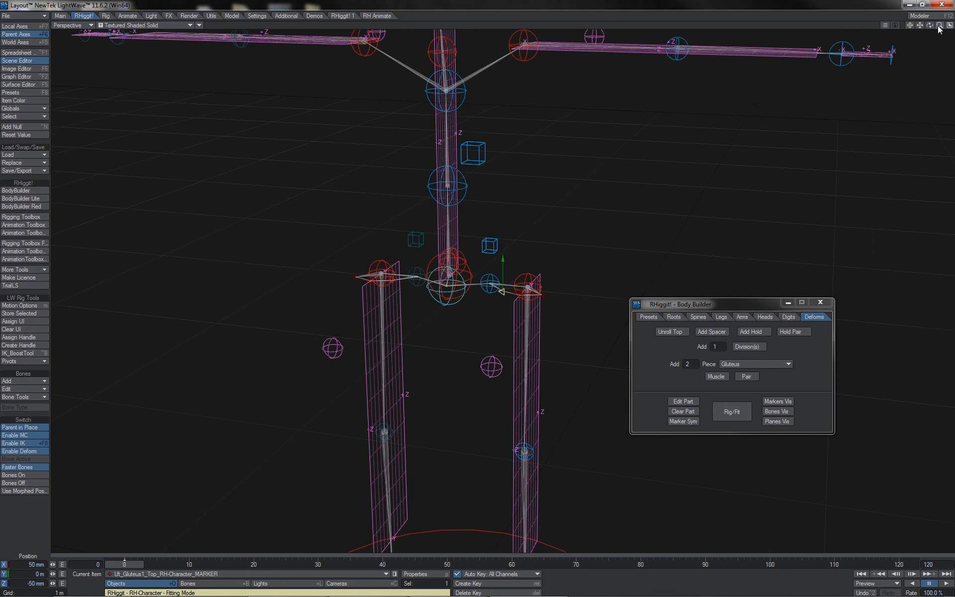
pyautogui.moveTo(938, 25); pyautogui.dragTo(952, 25)
pyautogui.moveTo(642, 194); pyautogui.dragTo(651, 171)
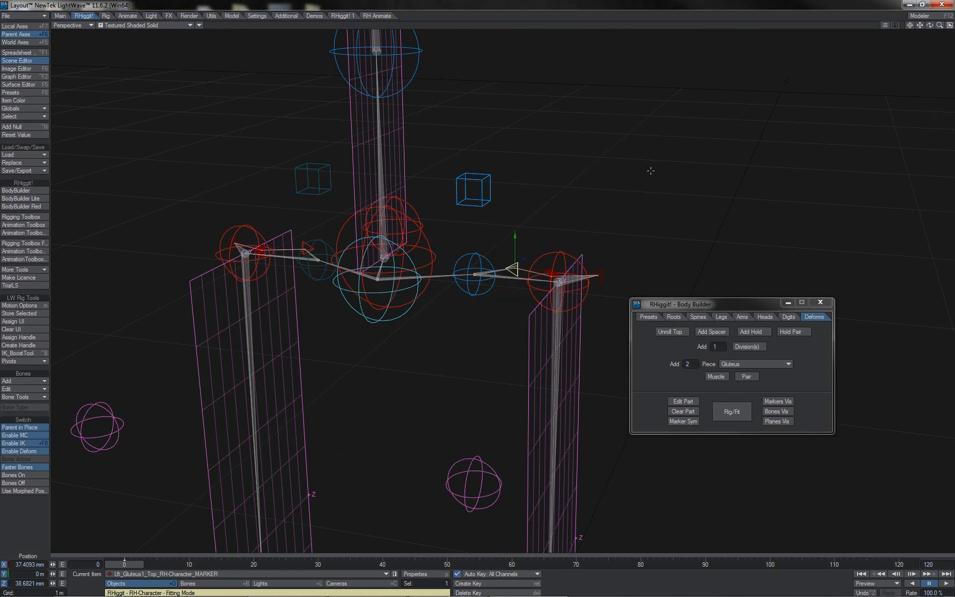
pyautogui.press('y')
pyautogui.moveTo(539, 248); pyautogui.dragTo(546, 295)
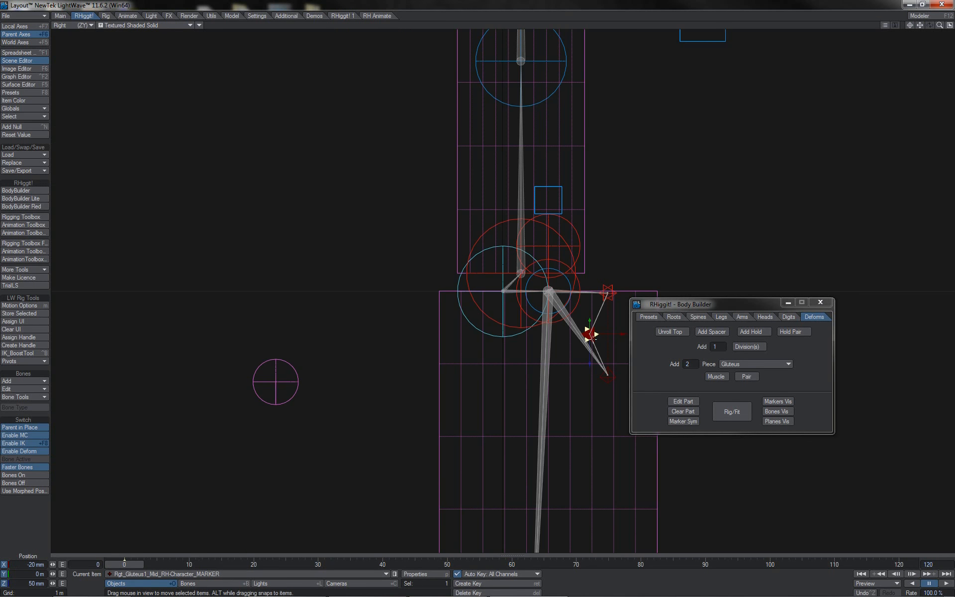
# Step: Move the left gluteus's middle marker back to about X -29.8 mm, Y -3.0 mm, Z 56.4 mm, lower its end marker, and rig the character
pyautogui.click(591, 336)
pyautogui.moveTo(586, 335); pyautogui.dragTo(628, 341)
pyautogui.moveTo(659, 304); pyautogui.dragTo(711, 213)
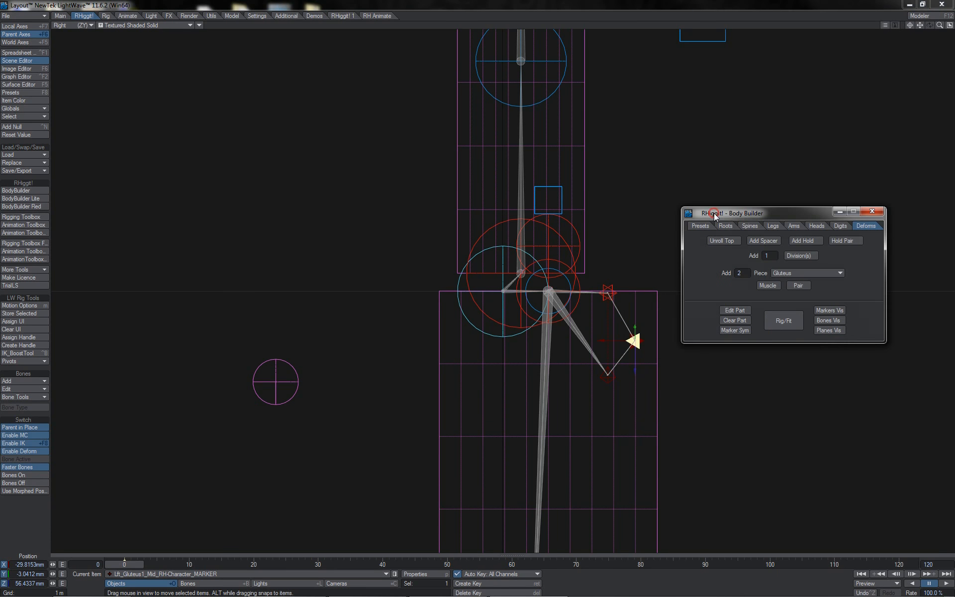
pyautogui.click(610, 381)
pyautogui.moveTo(686, 382); pyautogui.dragTo(665, 371)
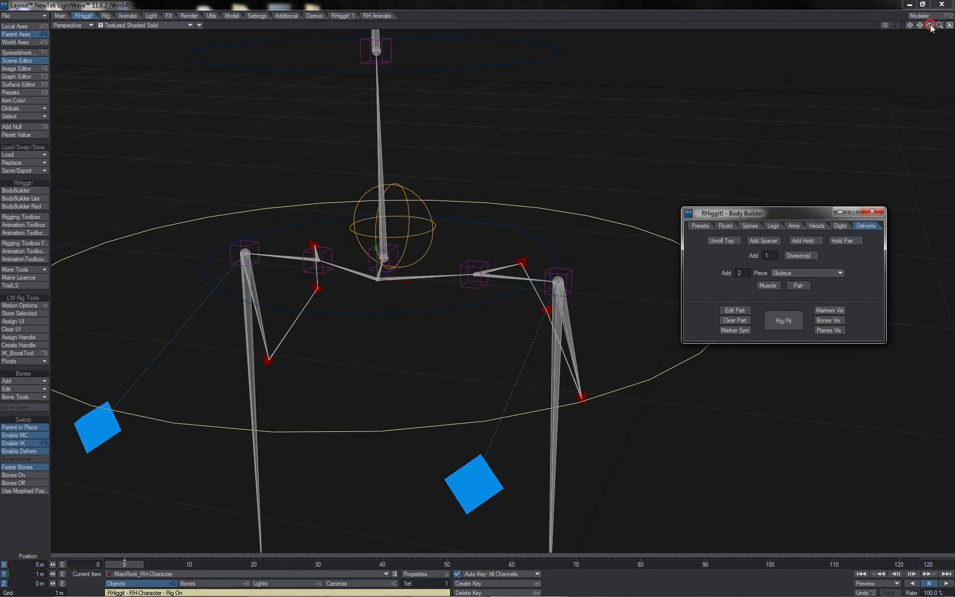
# Step: Test how the gluteus muscles deform by moving the left leg's IK goal up and behind the body
pyautogui.moveTo(928, 24); pyautogui.dragTo(826, 30)
pyautogui.moveTo(930, 25)
pyautogui.mouseDown()
pyautogui.moveTo(877, 33)
pyautogui.moveTo(931, 28)
pyautogui.mouseUp()
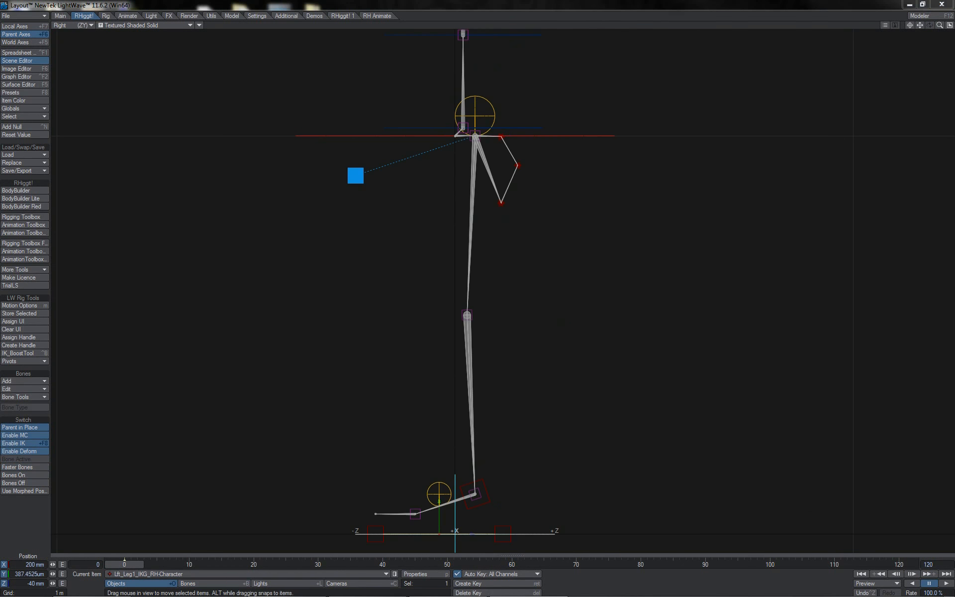
pyautogui.moveTo(609, 443); pyautogui.dragTo(699, 322)
pyautogui.moveTo(565, 373); pyautogui.dragTo(602, 301)
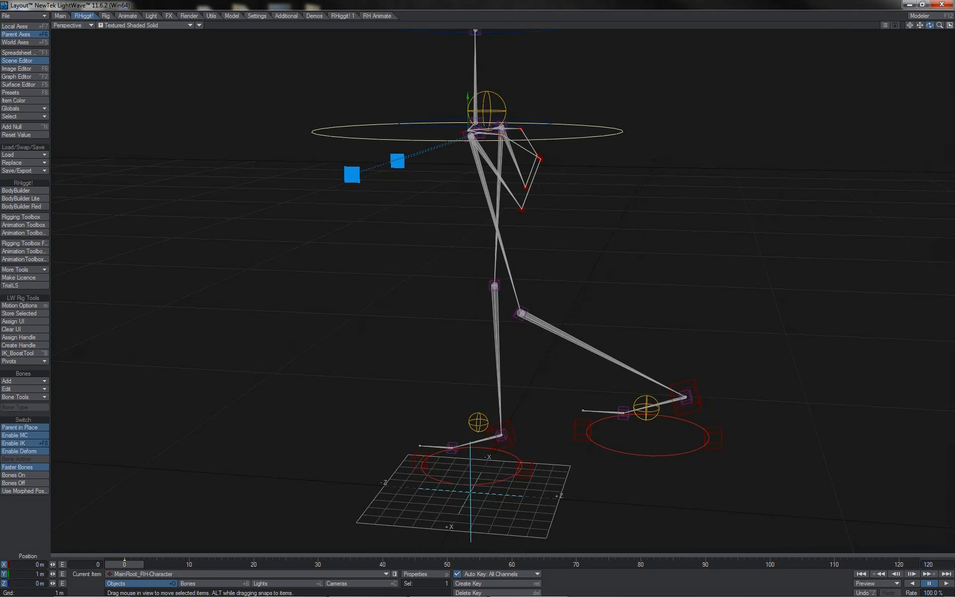
pyautogui.moveTo(930, 25)
pyautogui.mouseDown()
pyautogui.moveTo(951, 25)
pyautogui.moveTo(919, 28)
pyautogui.moveTo(932, 27)
pyautogui.mouseUp()
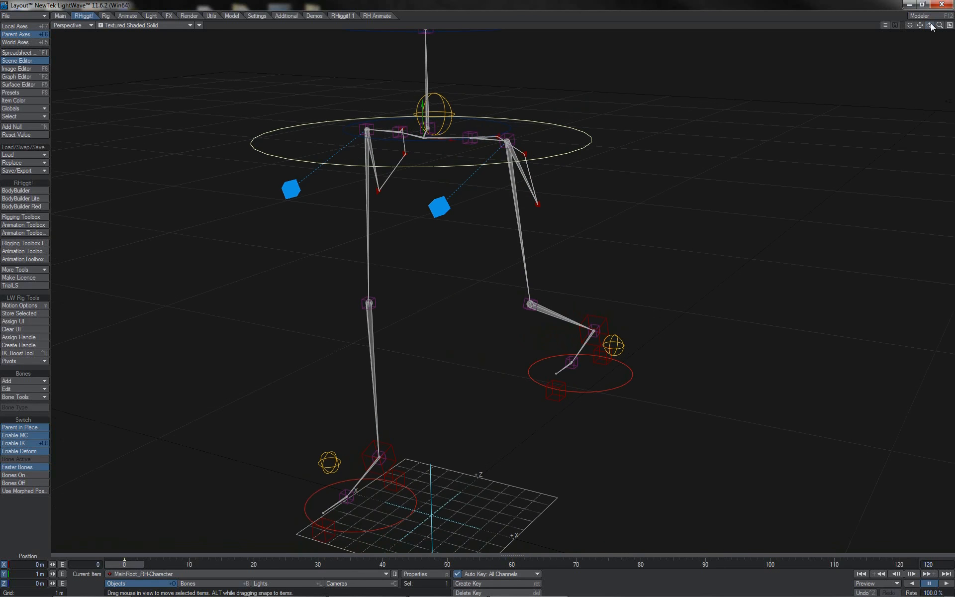